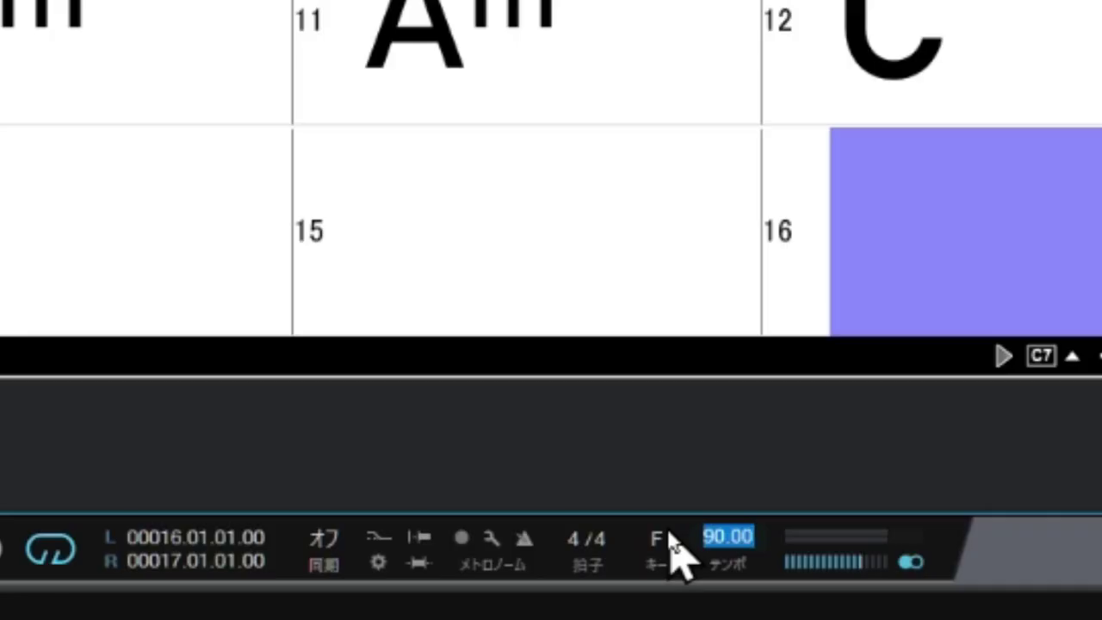
Step: Set the tempo to 120 in both the host project and the Band-in-a-Box plugin
type("120")
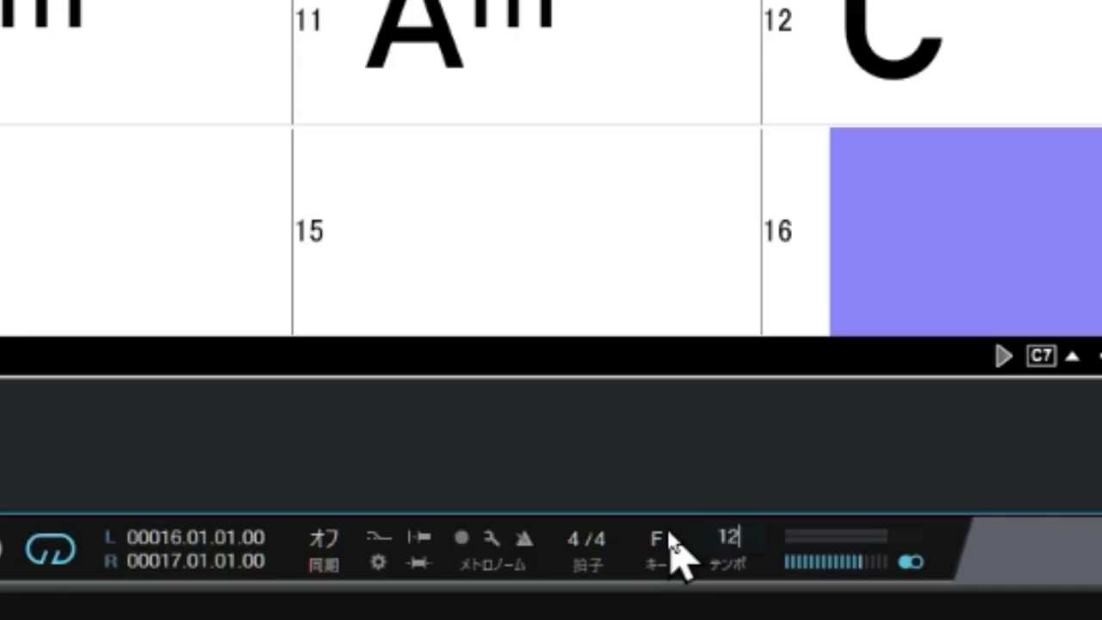
key("Return")
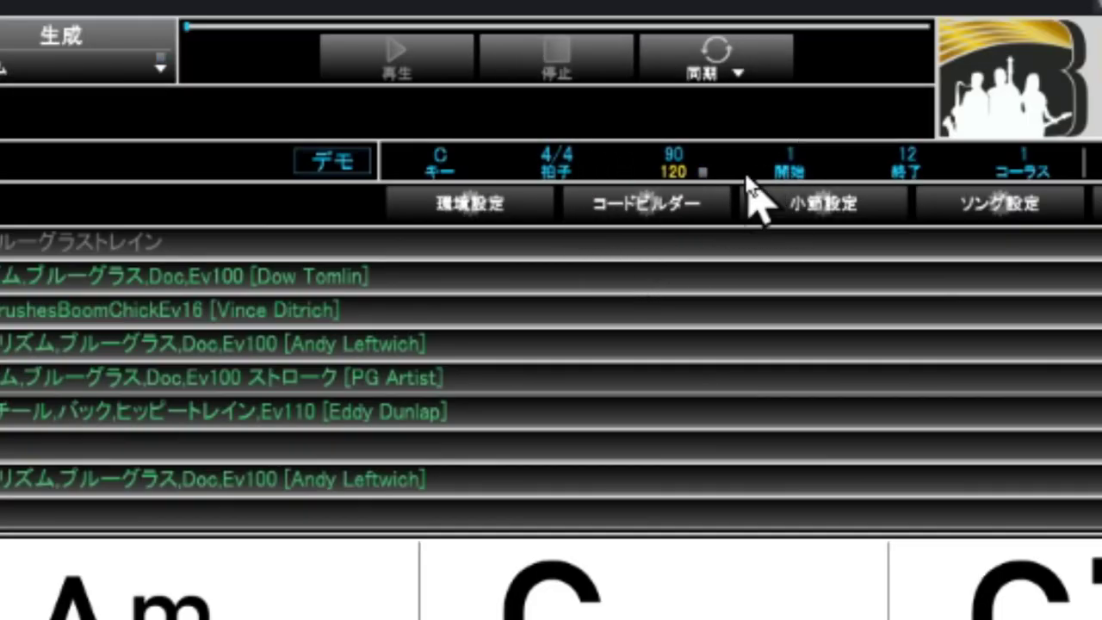
left_click(674, 160)
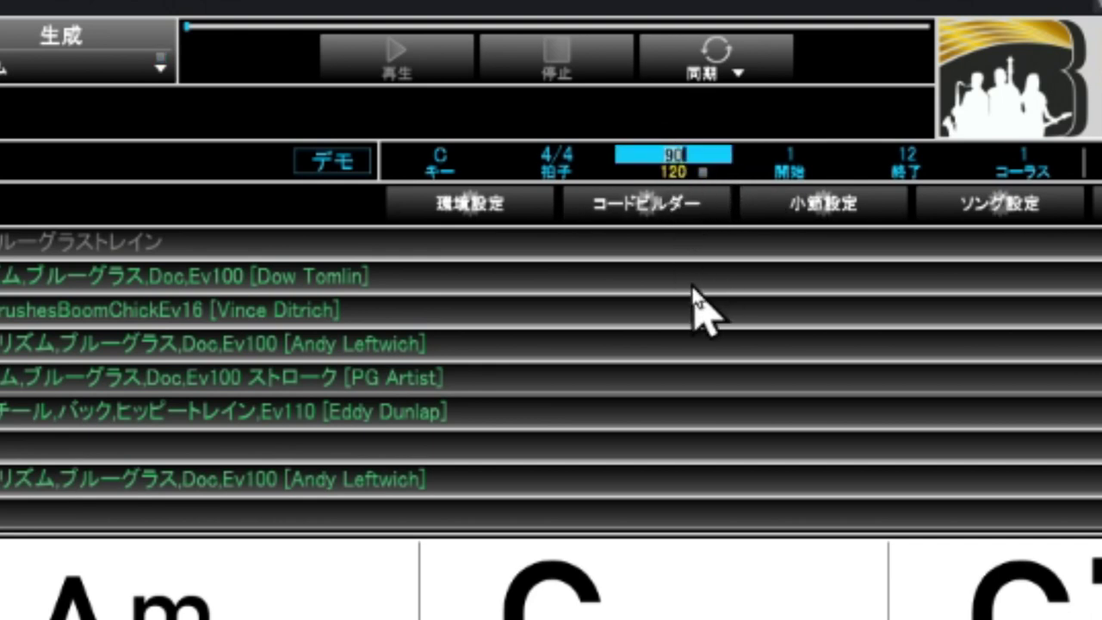
type("120")
key("Return")
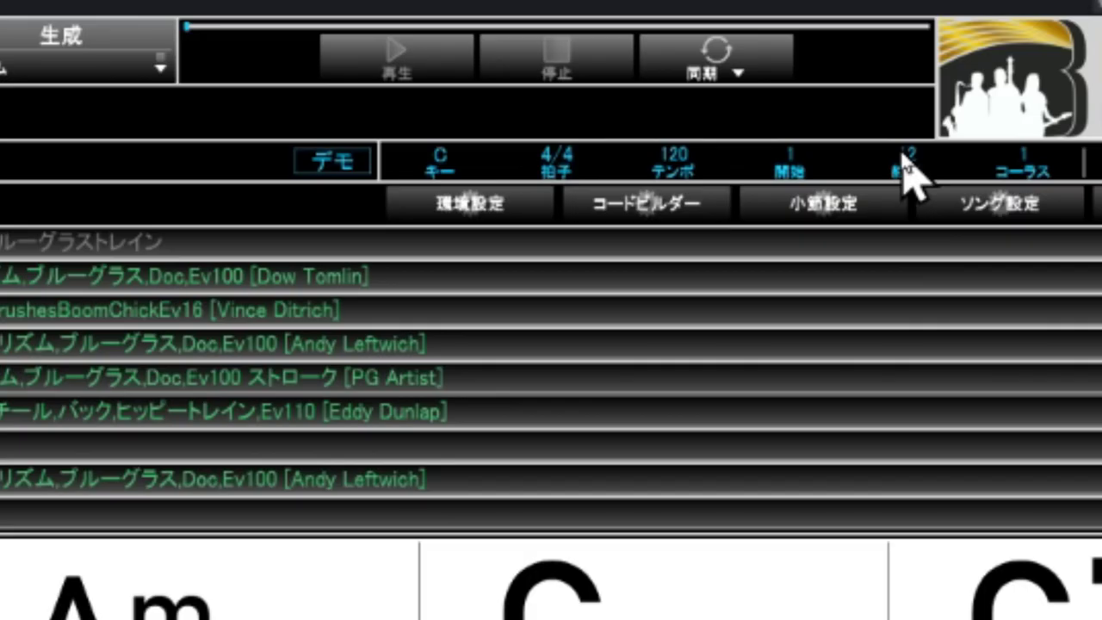
Step: Set the song's ending bar to 20
left_click(772, 193)
type("20")
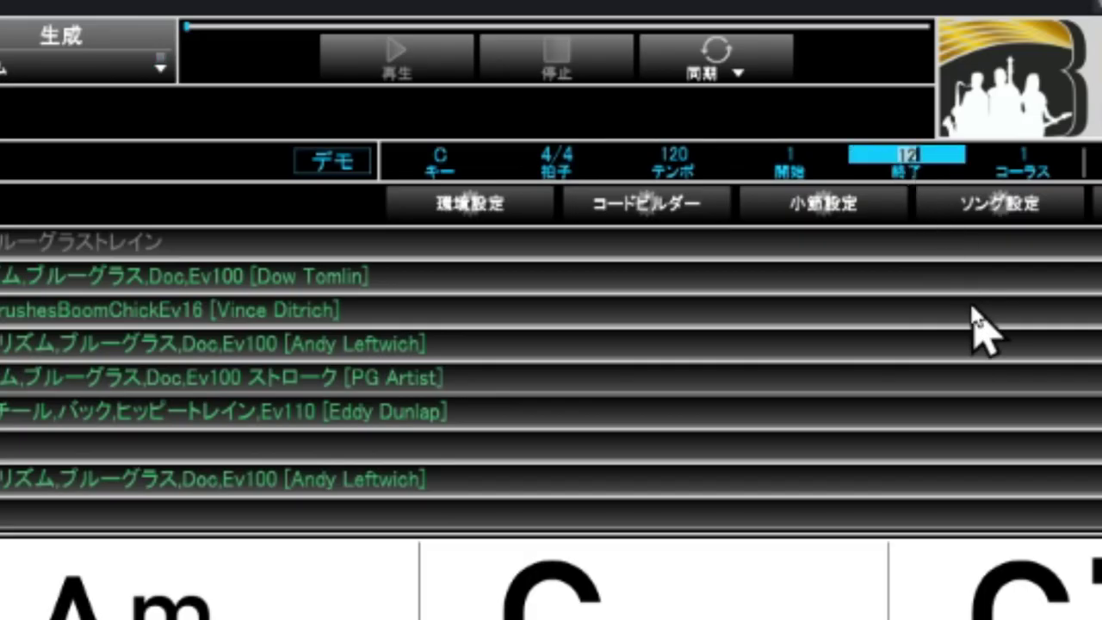
key("Return")
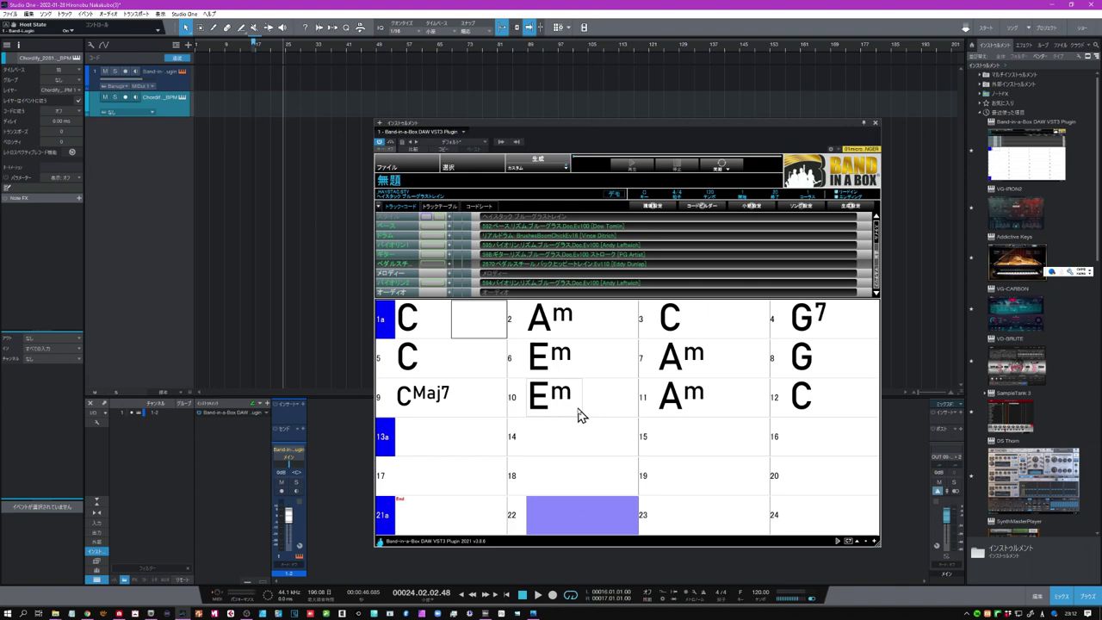
Step: Enter the shorthand chords G, Dj and Ds in bars 13, 14 and 15, and clear those three bars
left_click(428, 445)
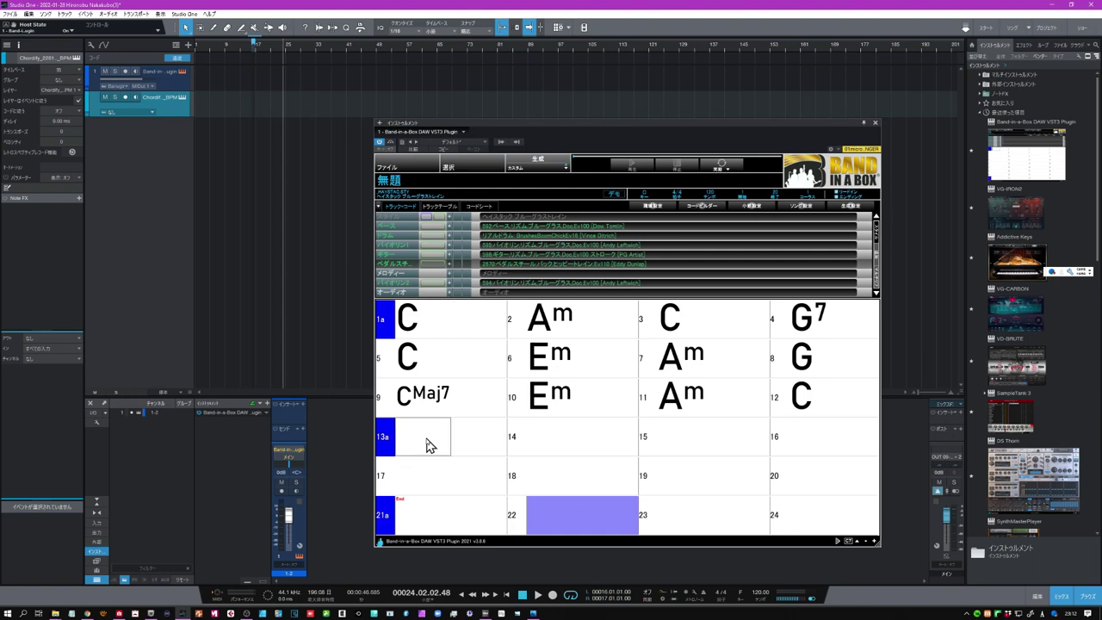
type("G")
key("Return")
key("Return")
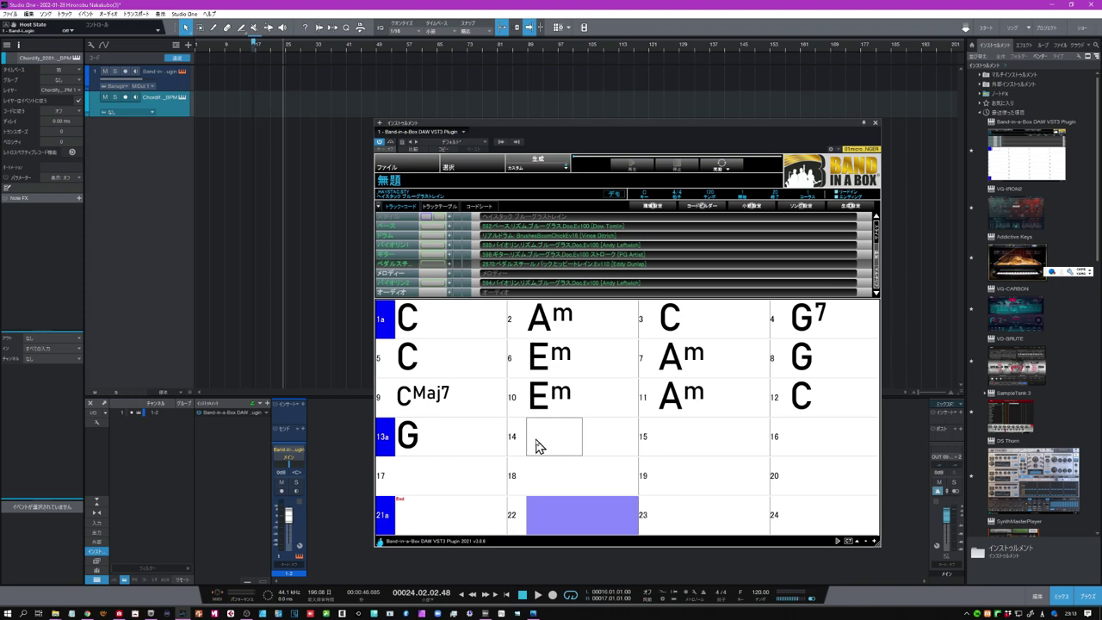
type("Dj")
key("Return")
left_click(681, 444)
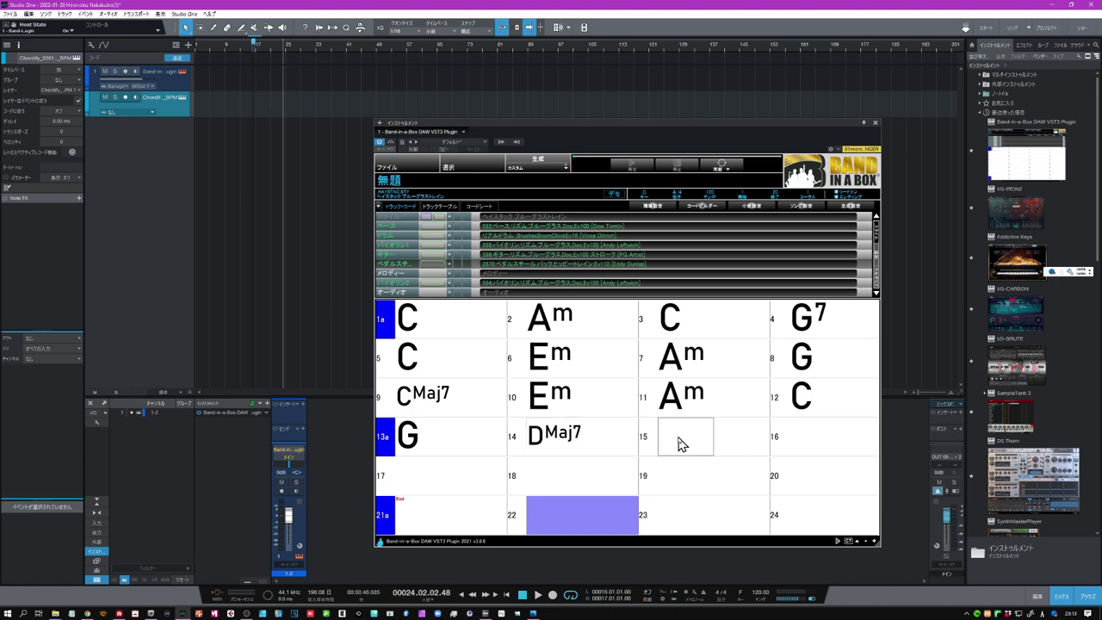
type("Ds")
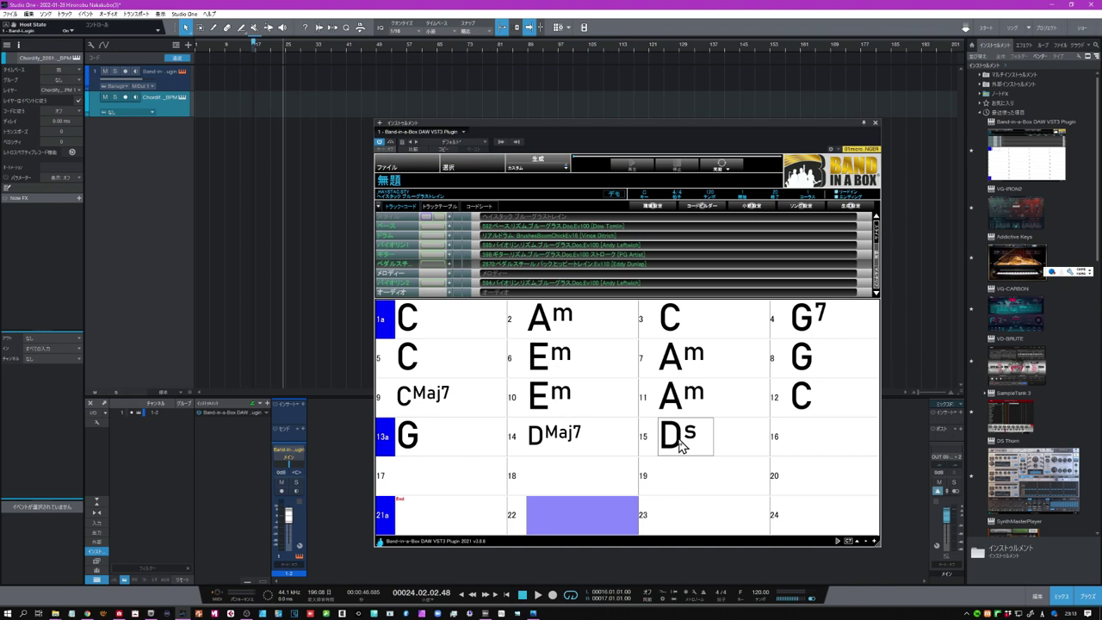
key("Return")
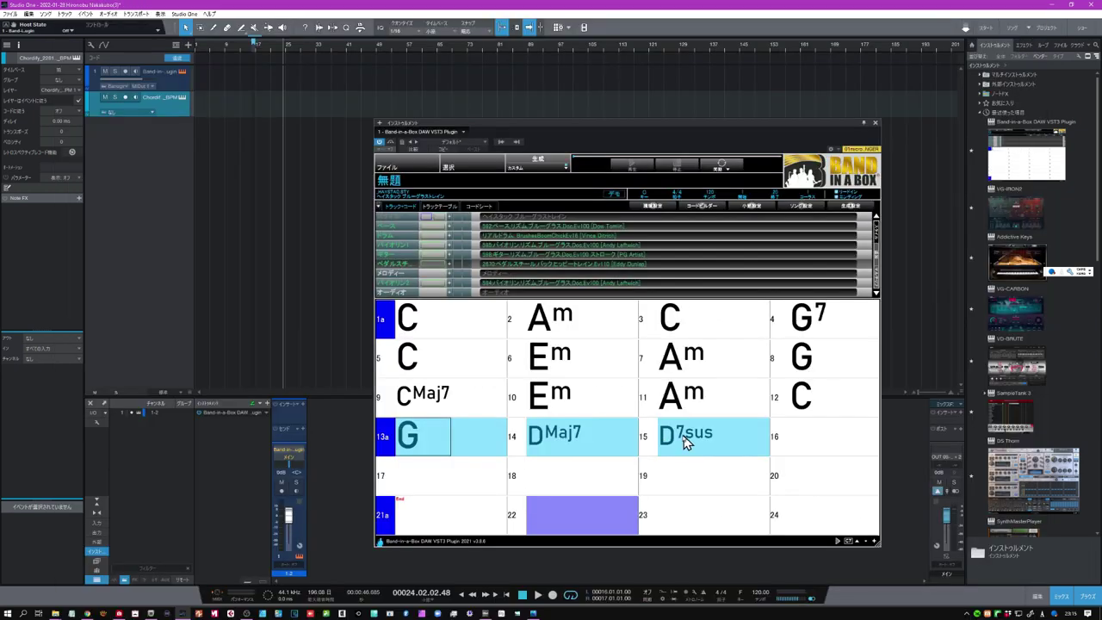
key("Delete")
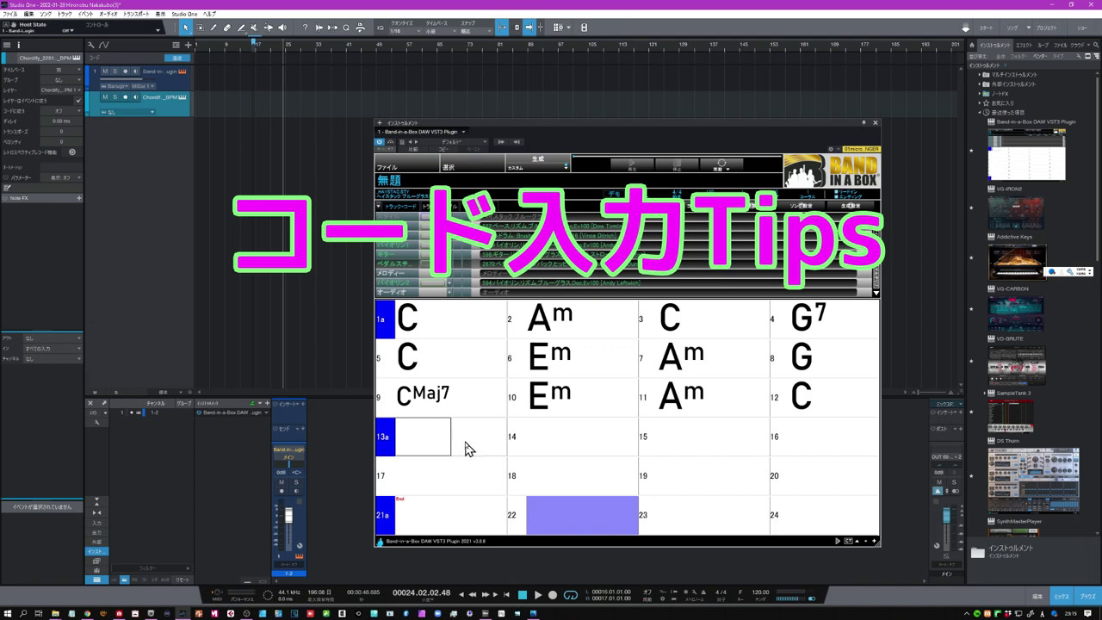
Step: Copy the chords of bars 9 to 12 into bars 13 to 16 with the shorthand K4
left_click_drag(432, 404, 807, 399)
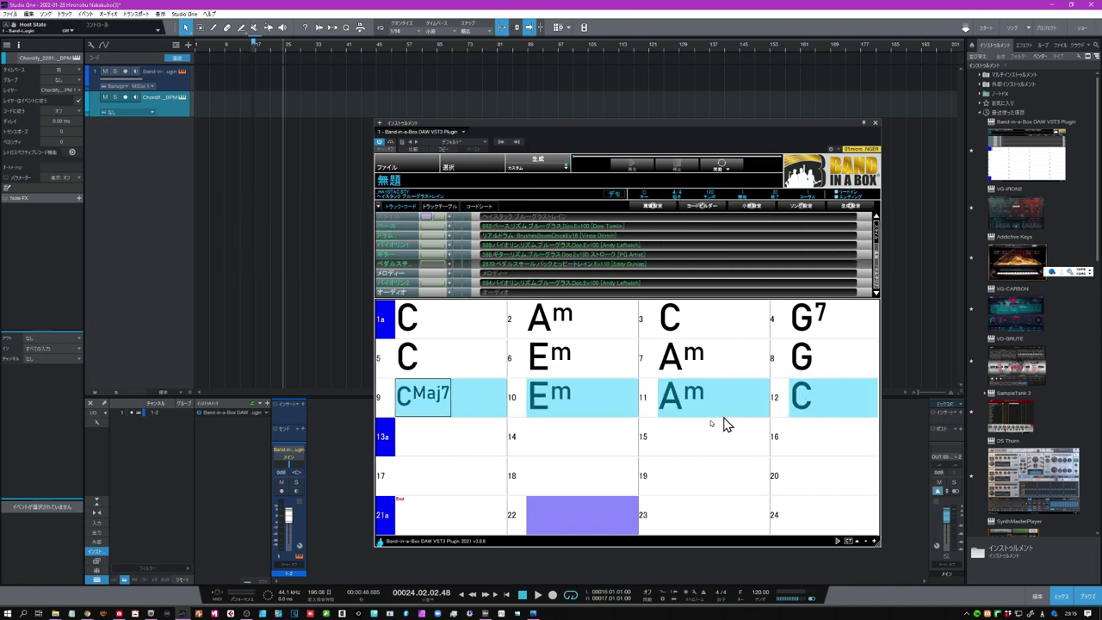
left_click(434, 448)
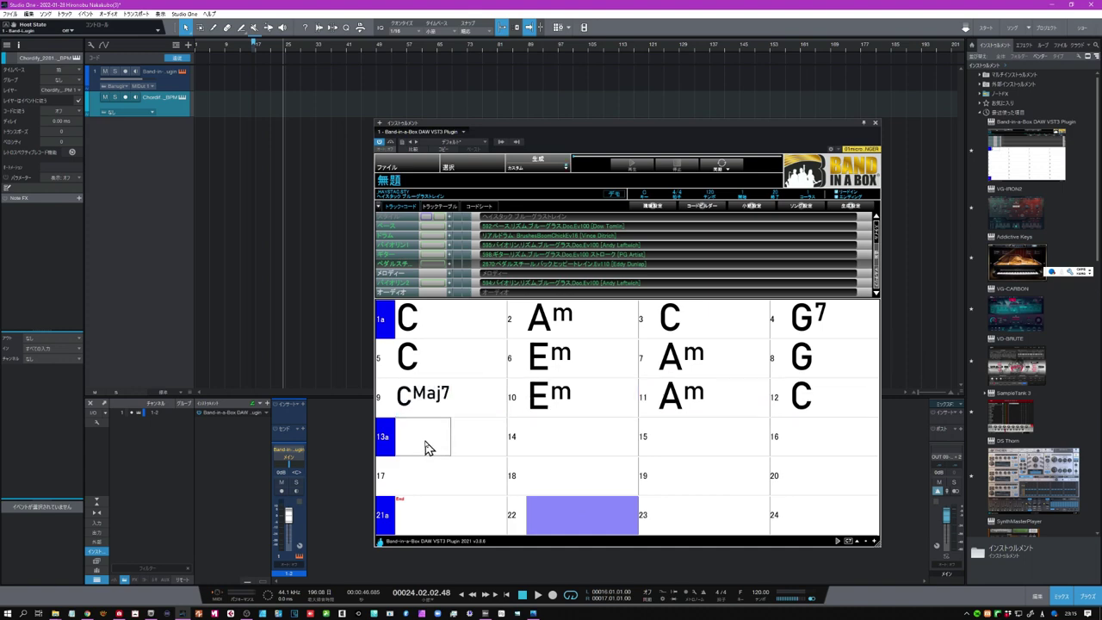
type("K4")
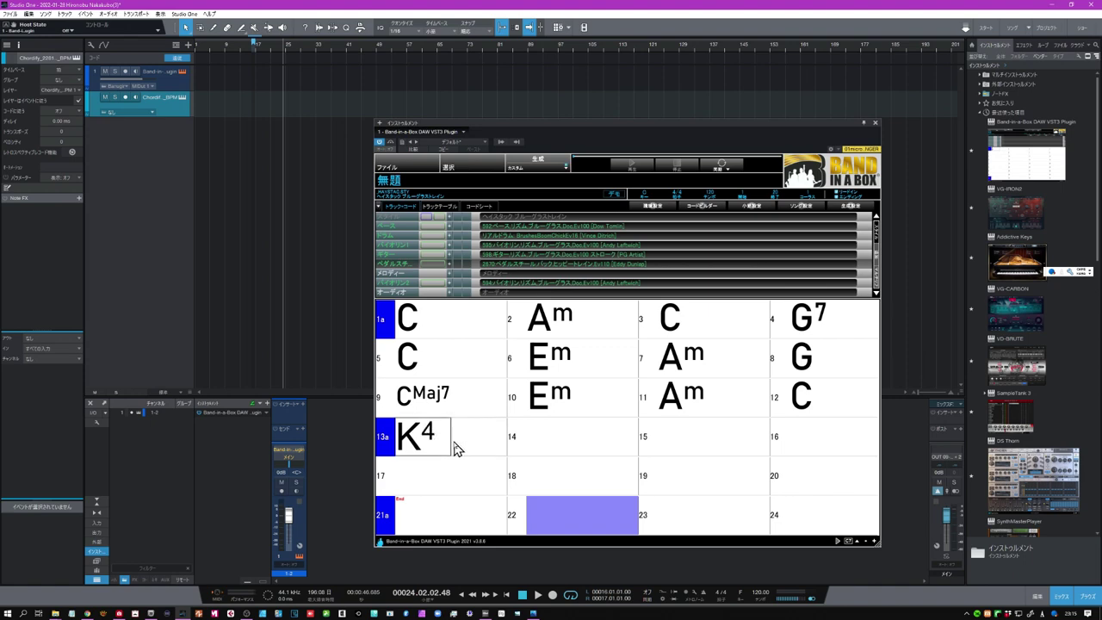
key("Return")
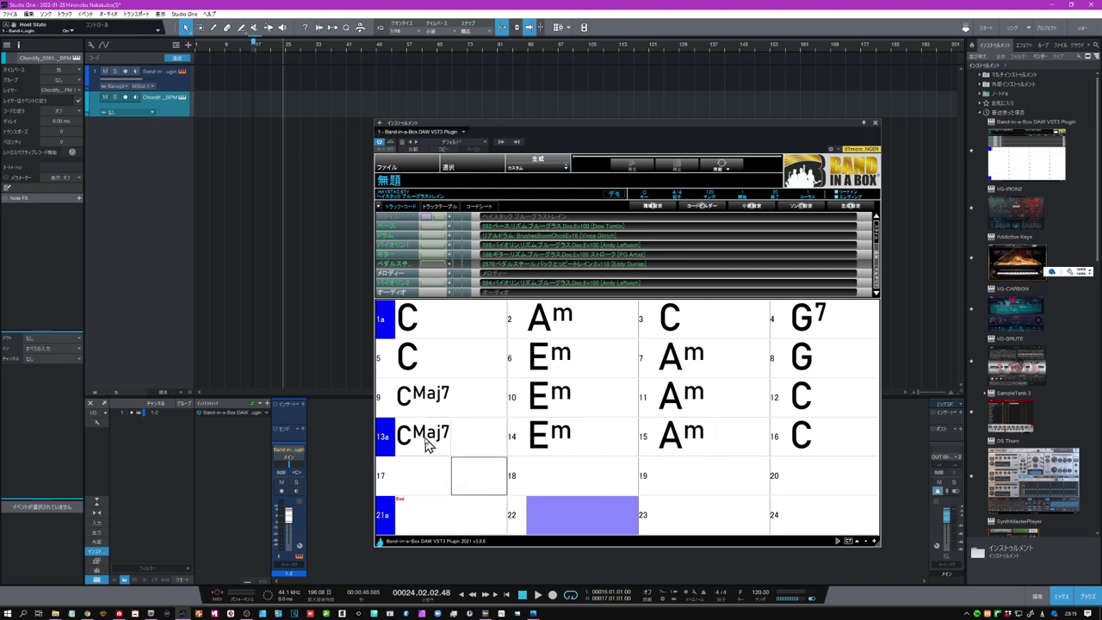
Step: Clear bars 13 to 16 and refill them with the four bars starting at bar 1 using the shorthand K4,1
left_click_drag(427, 443, 783, 444)
key("Delete")
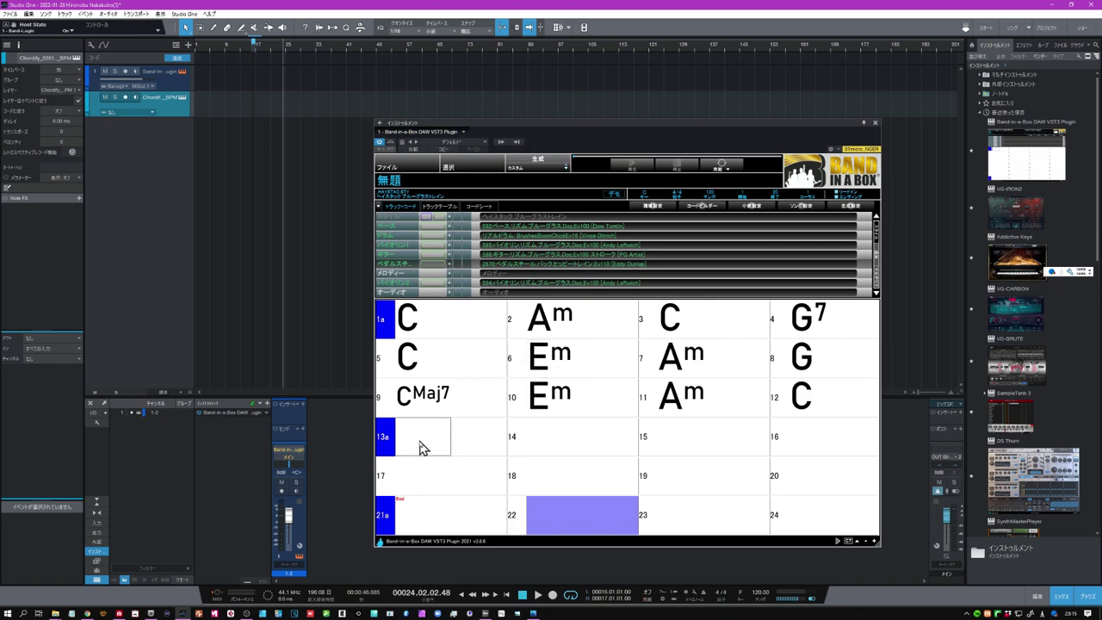
type("K4")
type(",1")
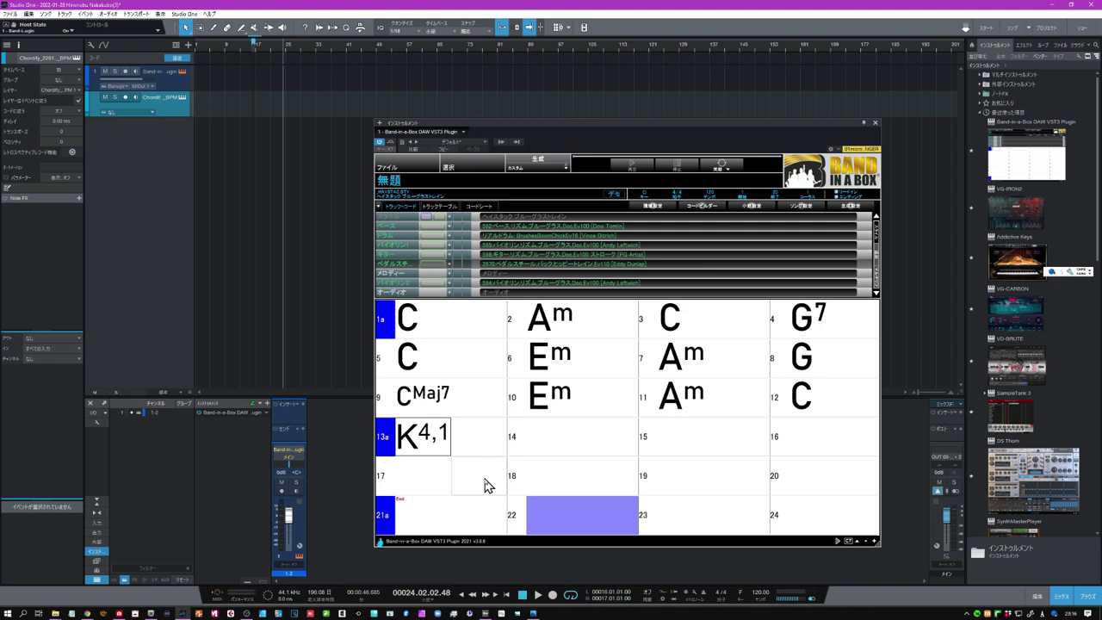
left_click(485, 487)
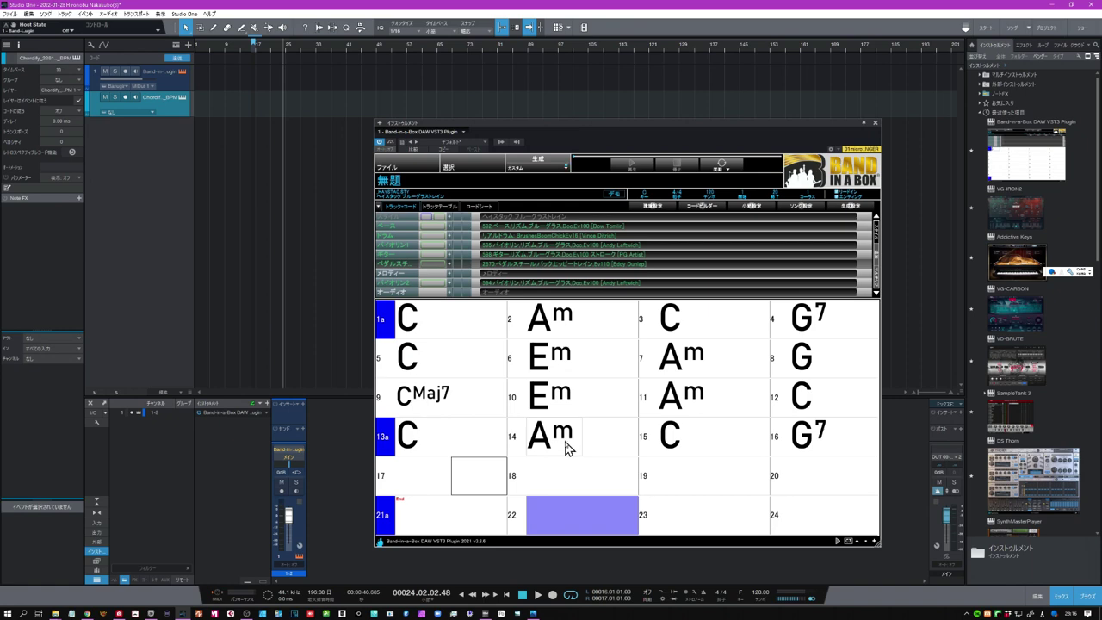
Step: Replace the chord in bar 3 with the pushed chord ^F
left_click(668, 334)
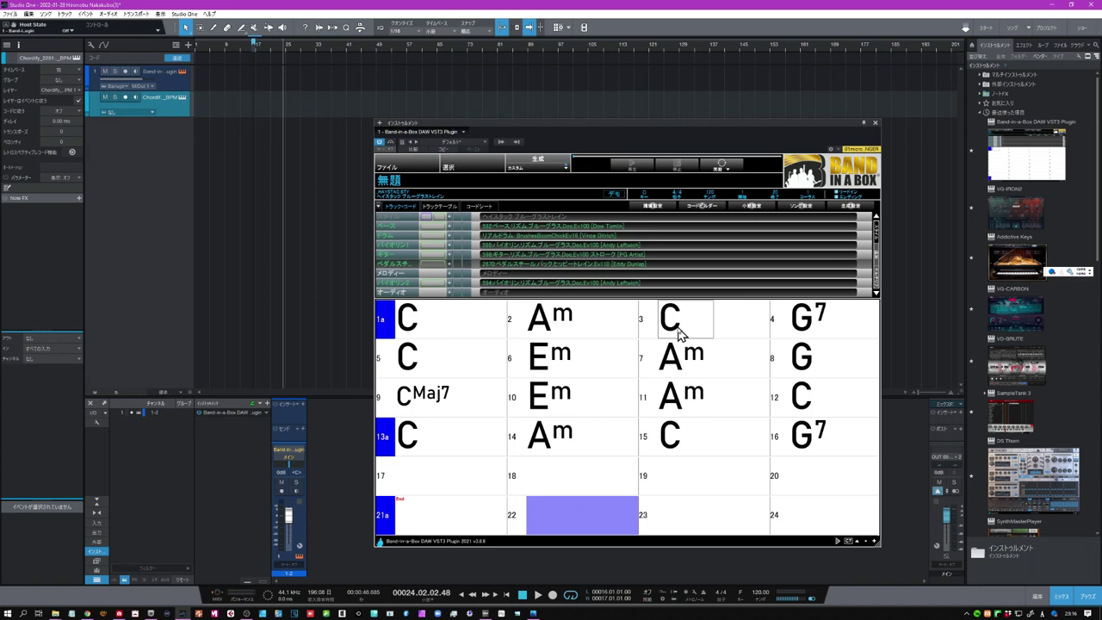
type("^")
type("F")
key("Return")
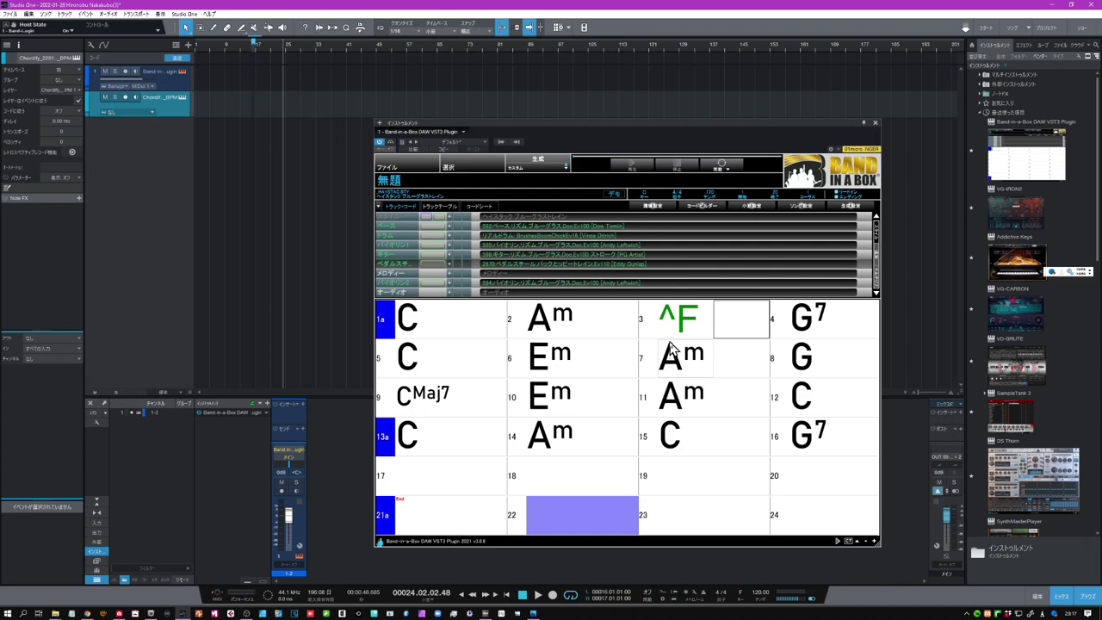
Step: Replace the chord in bar 4 with the double-pushed chord ^^G7
left_click(797, 331)
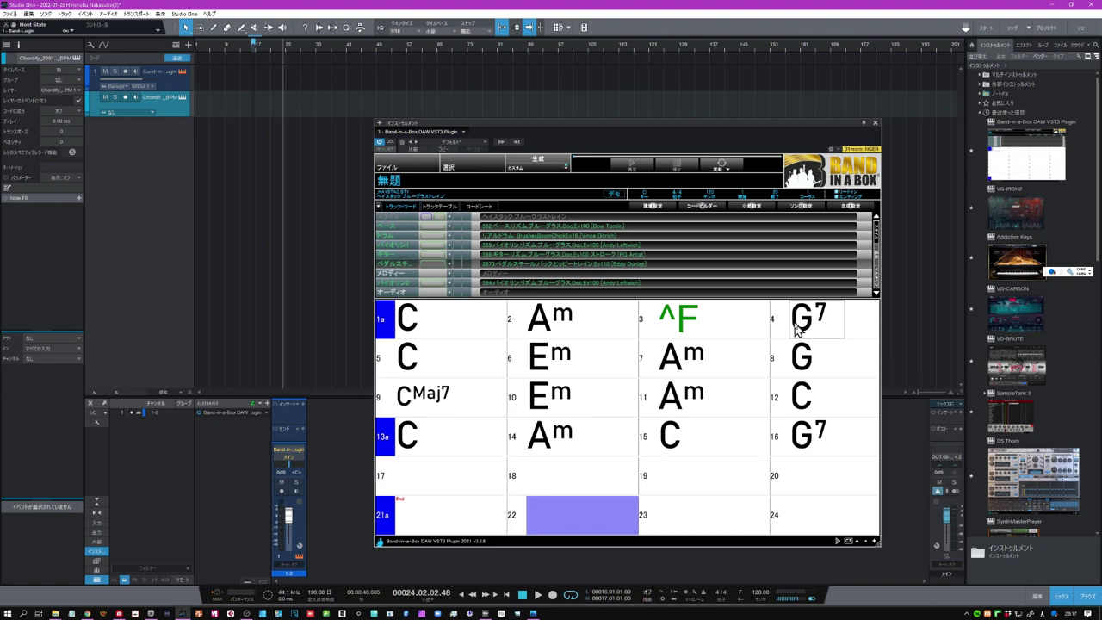
type("^^")
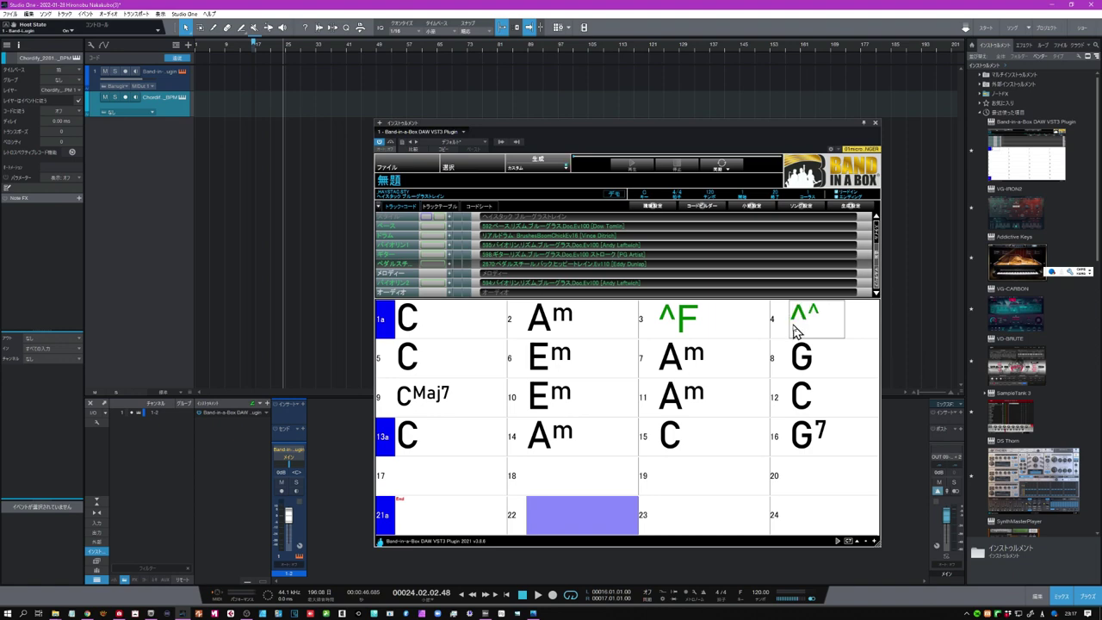
type("G7")
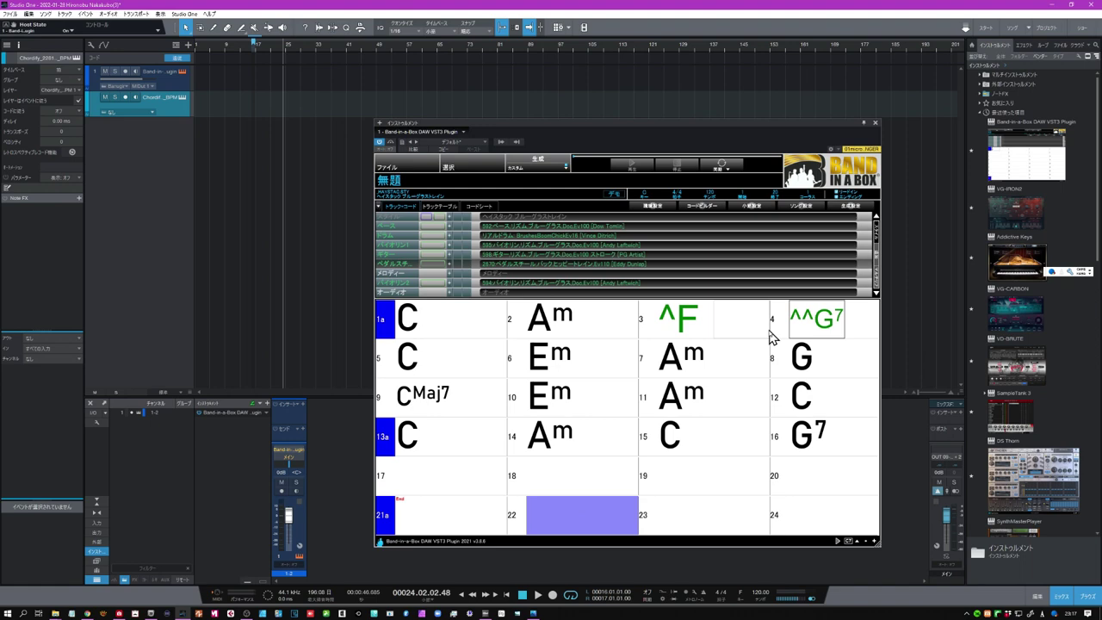
key("Return")
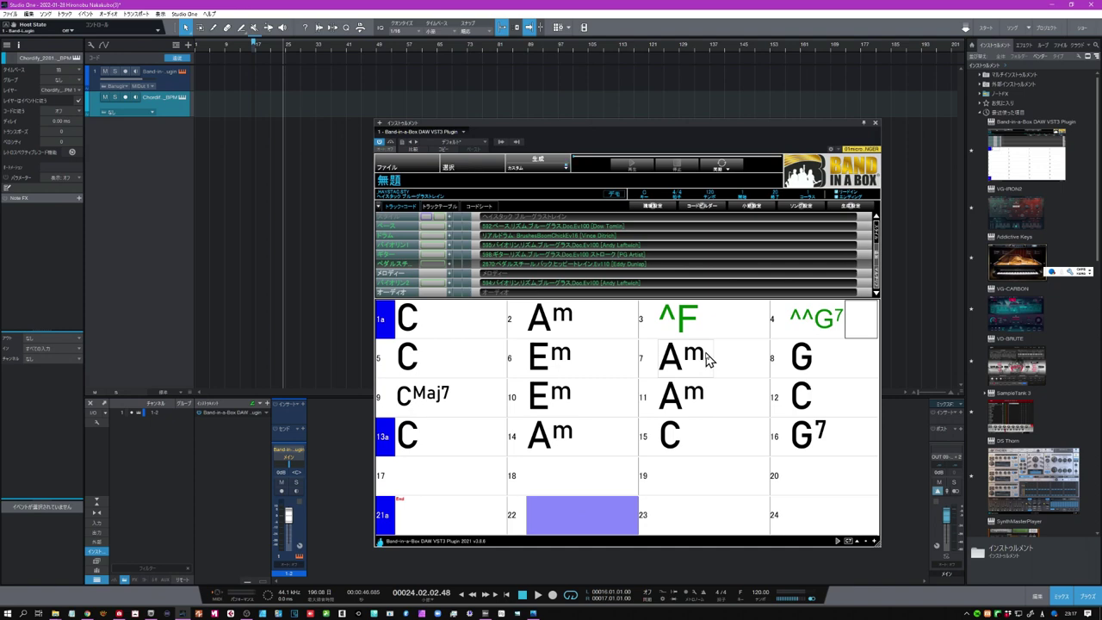
Step: Enter the hold chord Em... in the second half of bar 6 and delete it
left_click(625, 370)
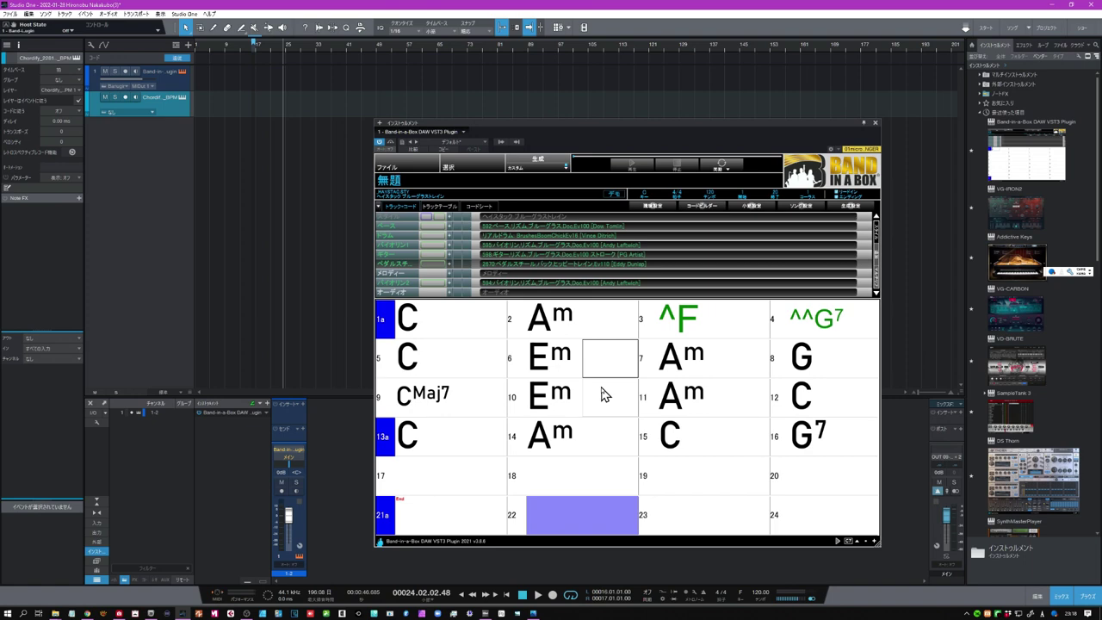
type("...")
key("Return")
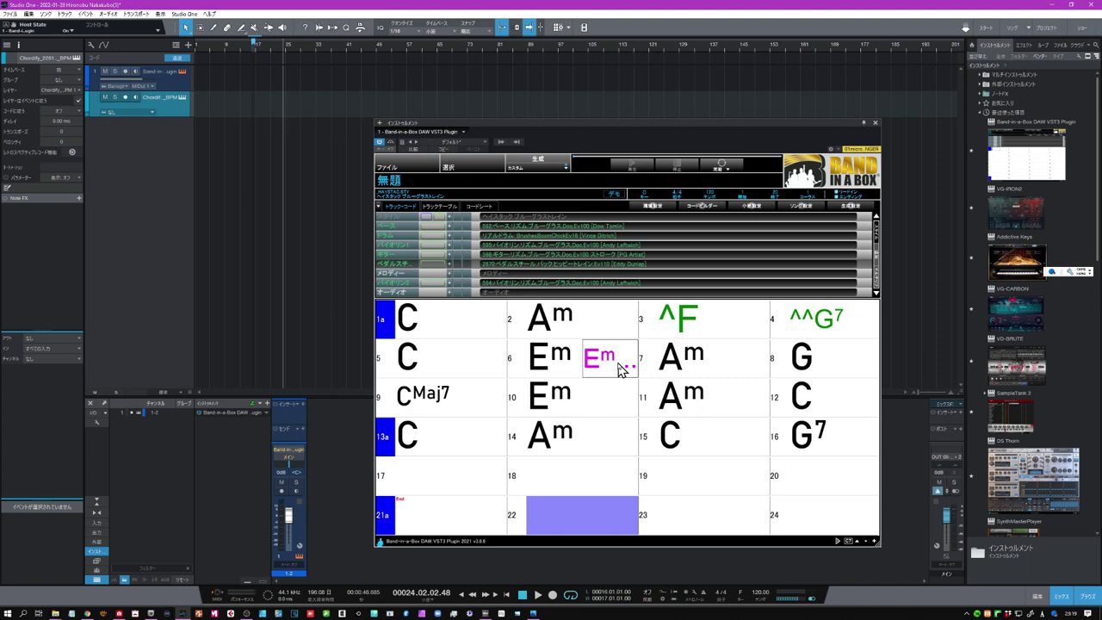
key("Delete")
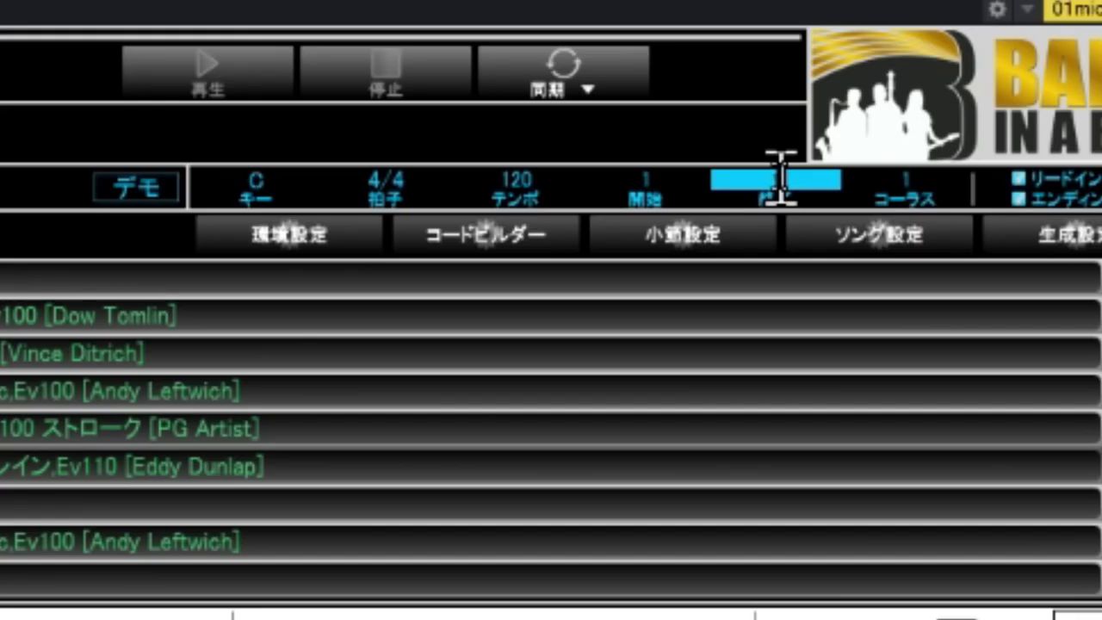
Step: Set the ending bar to 16 and enter the ending chords C in bar 17 and CMaj7 in bar 18
type("16")
key("Return")
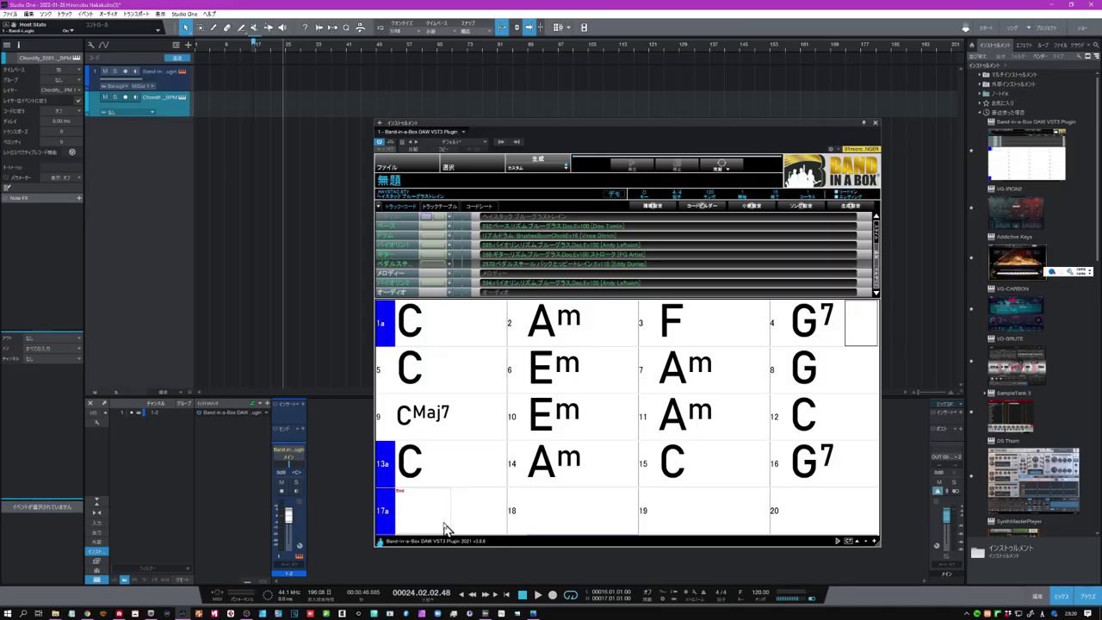
left_click(422, 515)
type("c")
key("Return")
left_click(552, 515)
type("c")
key("Return")
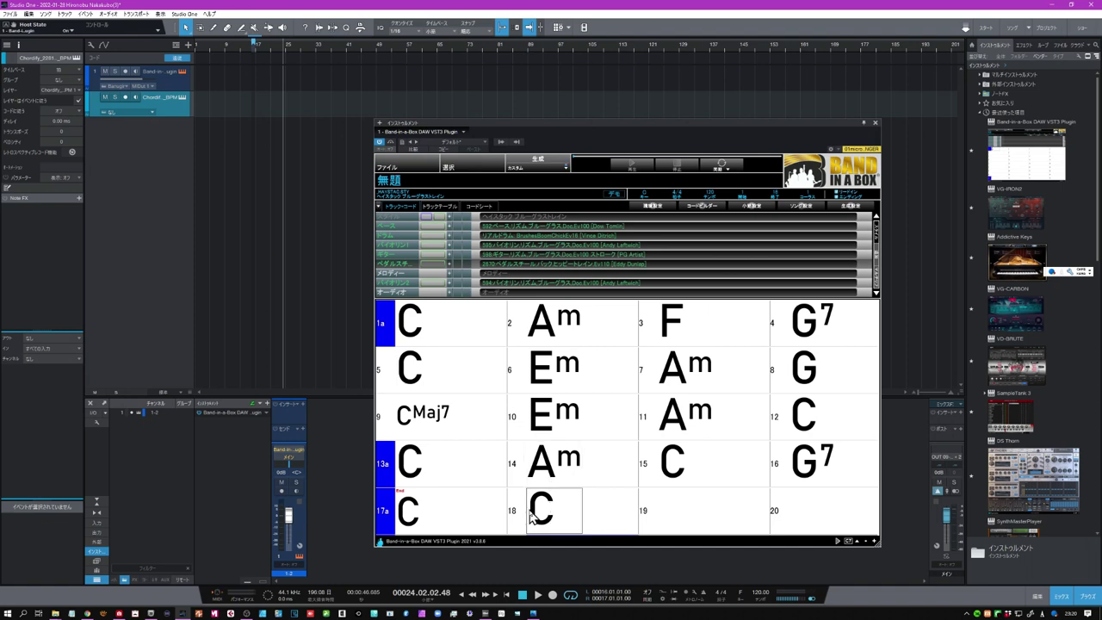
type("cj")
key("Return")
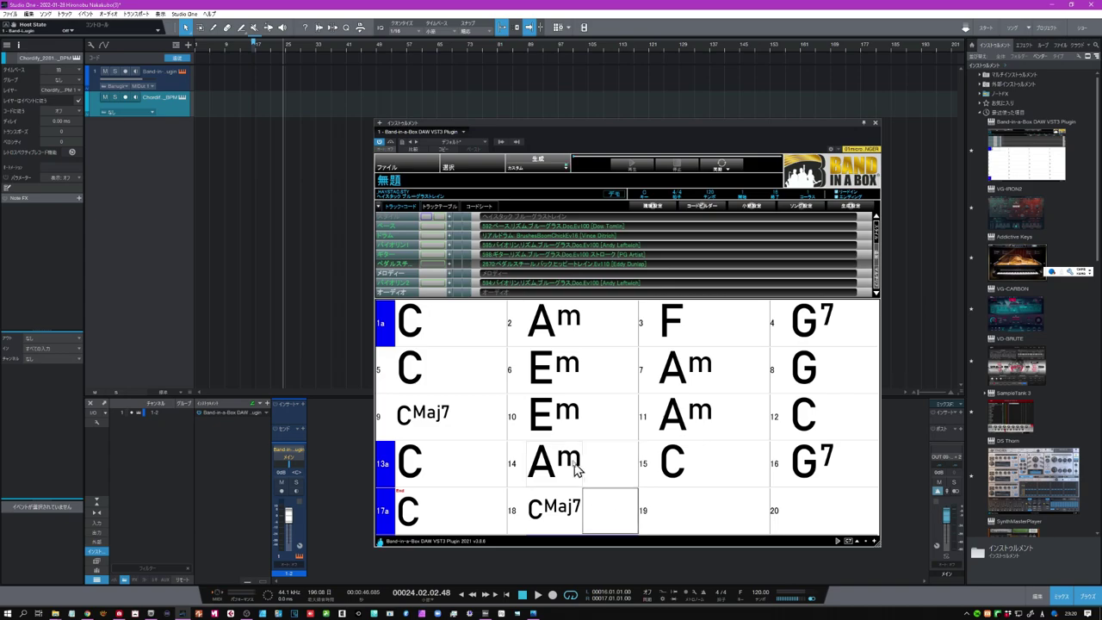
Step: Add part marker a at bar 5 and part marker b at bar 9, and change the part marker at bar 13
left_click(384, 370)
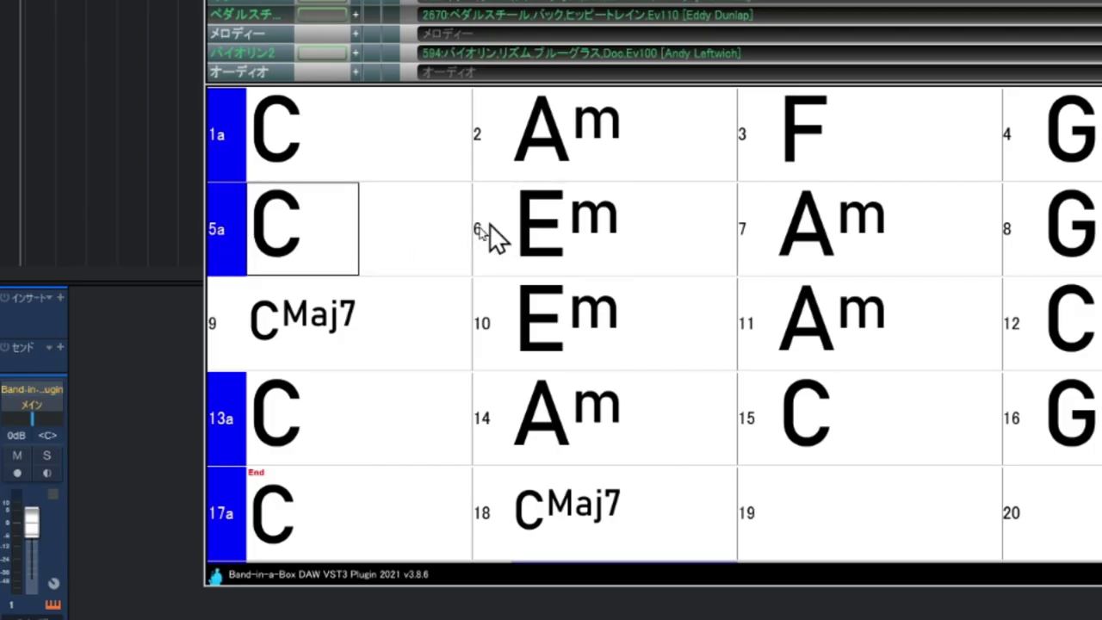
left_click(218, 327)
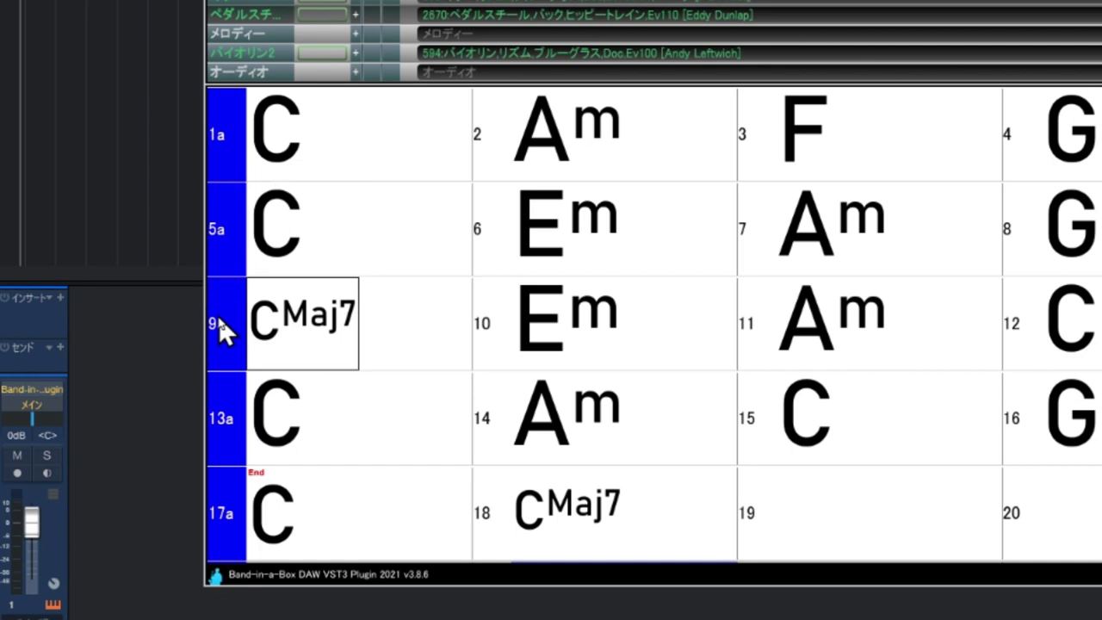
left_click(219, 326)
left_click(219, 418)
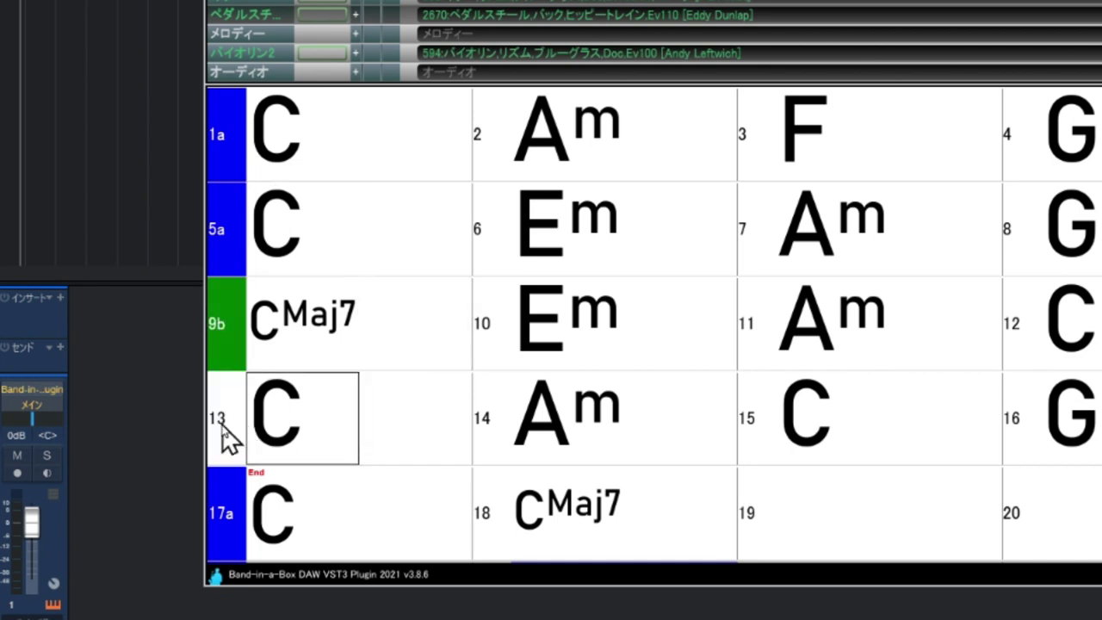
left_click(222, 425)
left_click(222, 424)
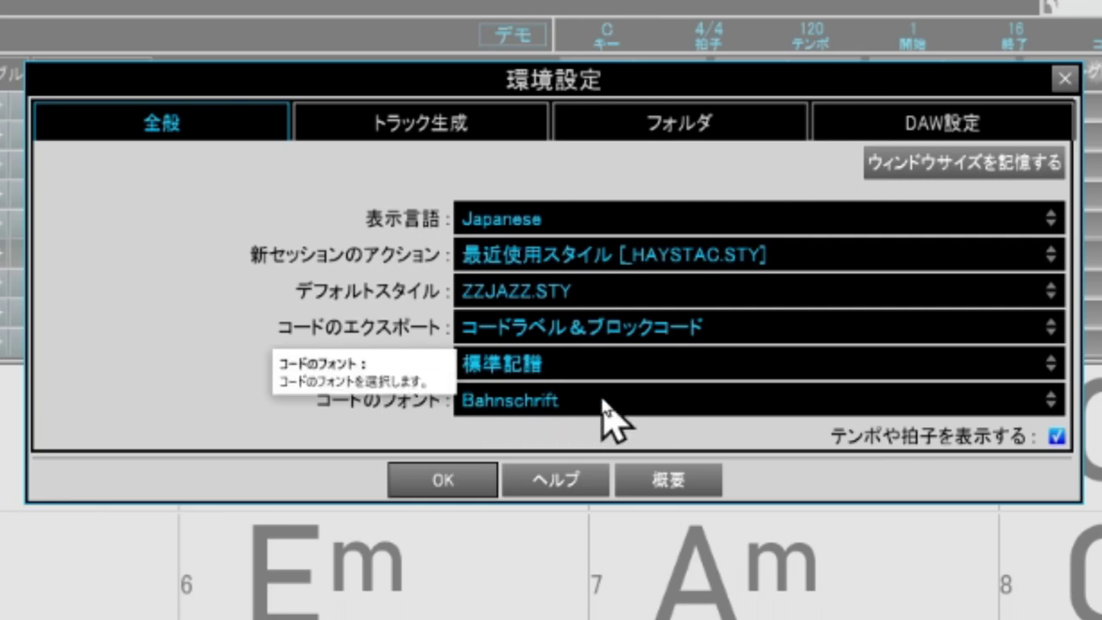
Step: Enable the flat mix and high-quality tempo stretching options in the track generation preferences
left_click(412, 146)
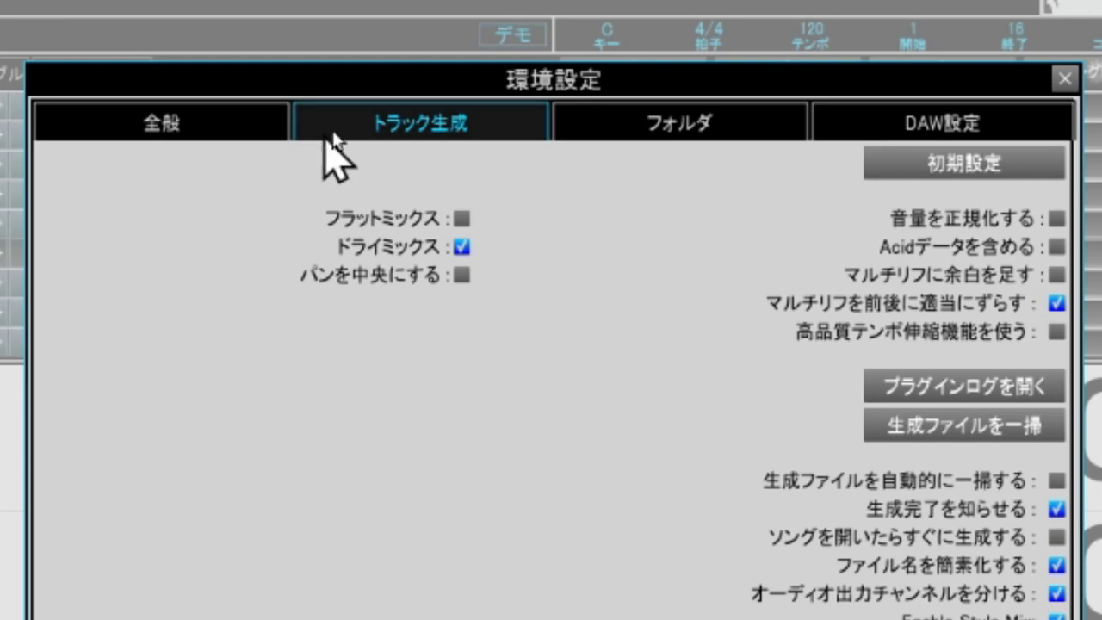
left_click(461, 219)
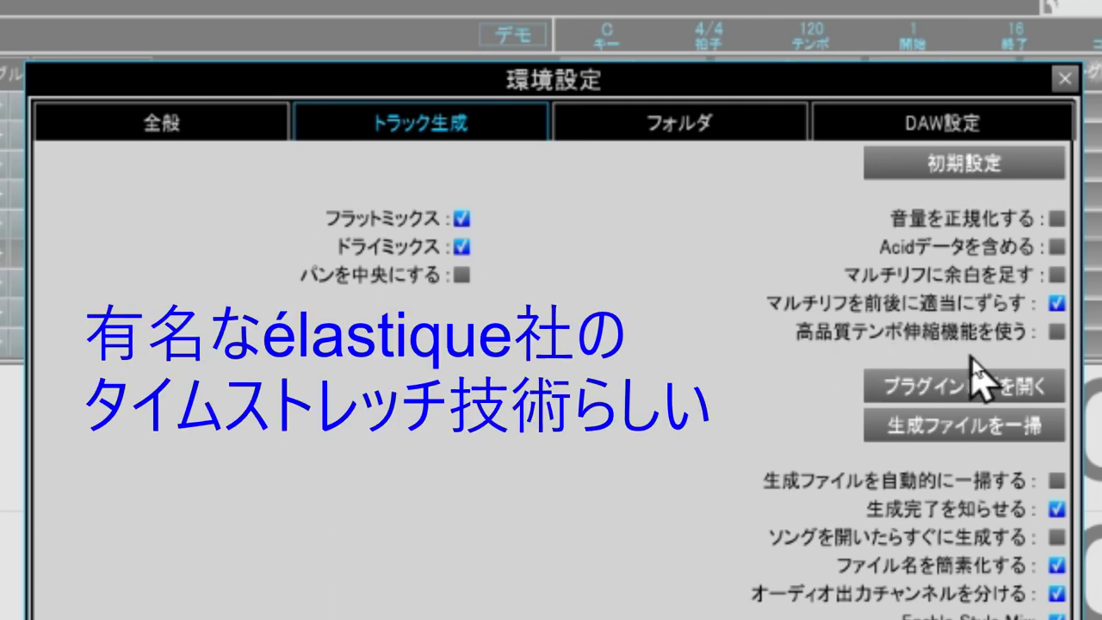
left_click(1057, 333)
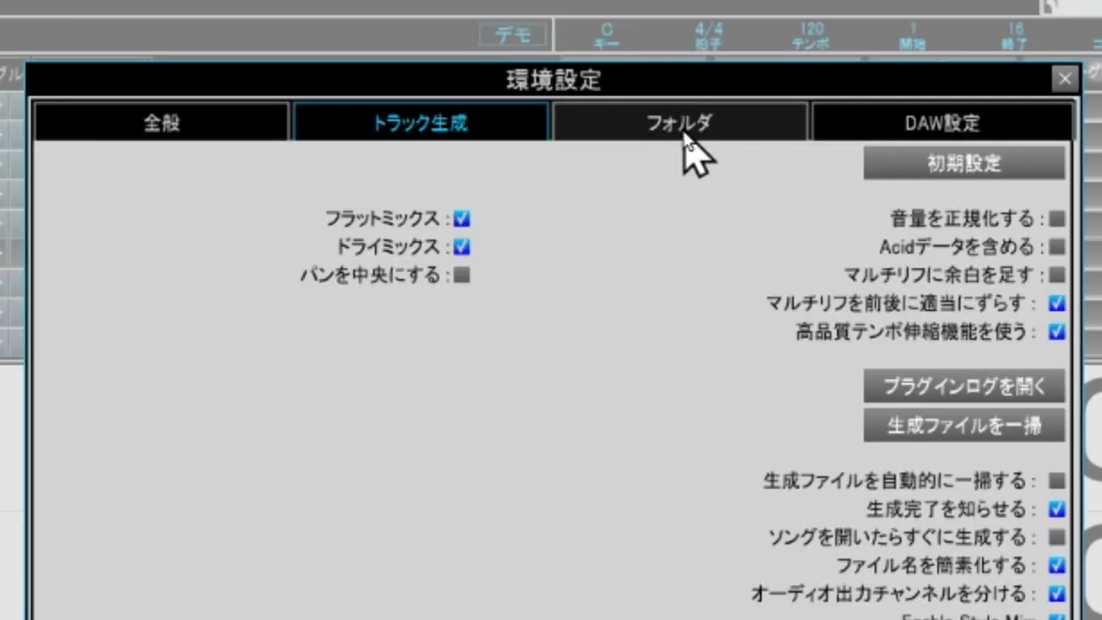
Step: Set the Band-in-a-Box folder to c:\bb\, the RealTracks folder to c:\bb\RealTracks\ and the RealDrums folder to c:\bb\Drums\, and view the DAW settings
left_click(590, 7)
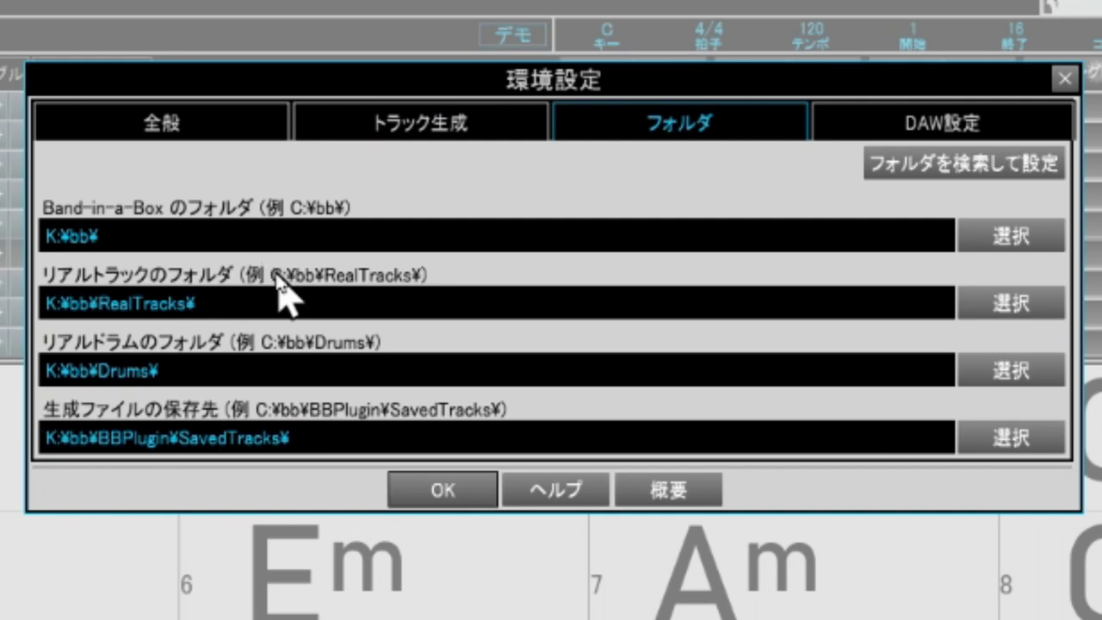
left_click(468, 238)
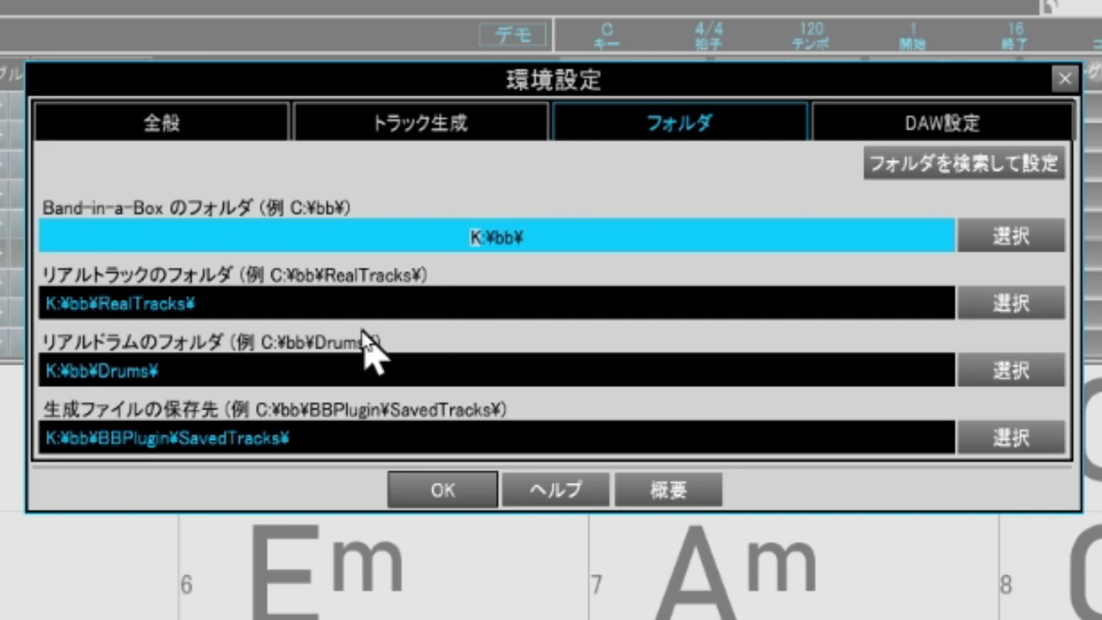
type("c")
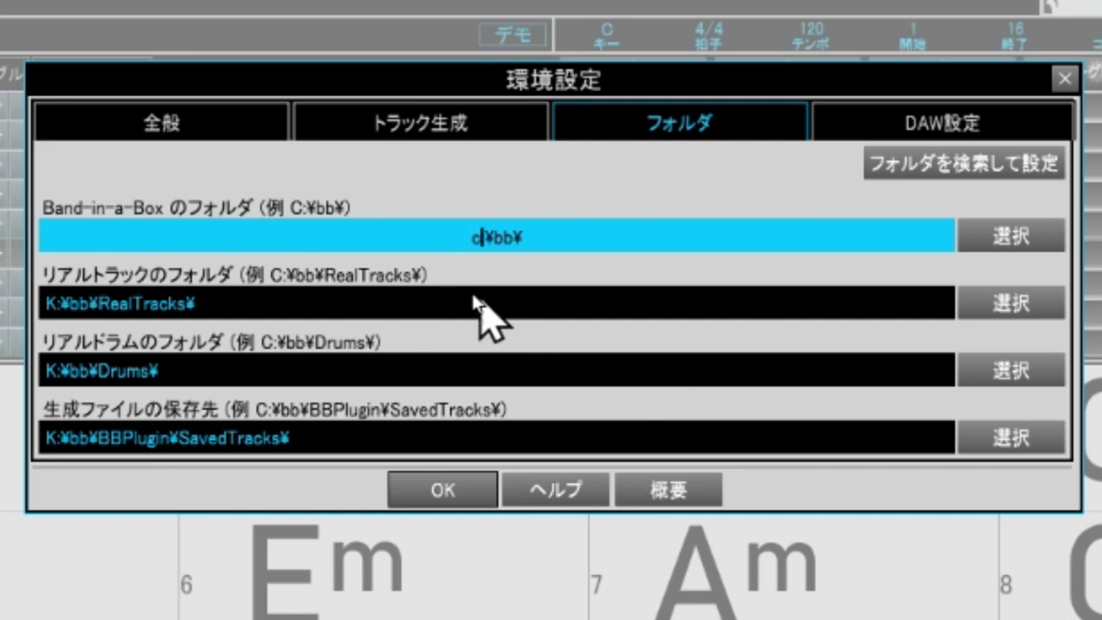
type(":")
key("Return")
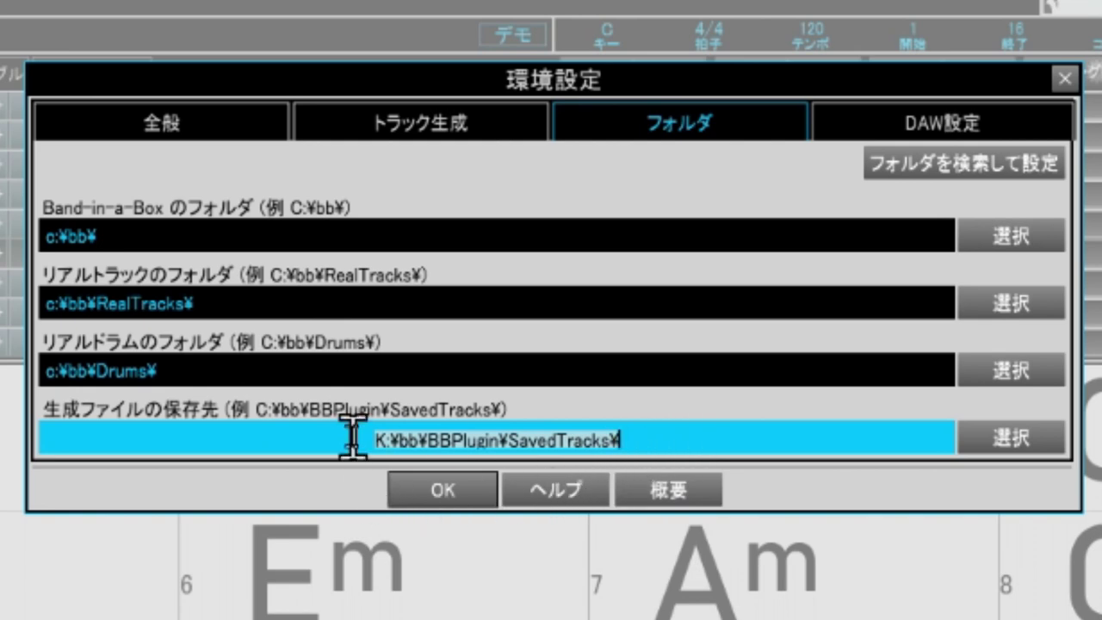
left_click(642, 178)
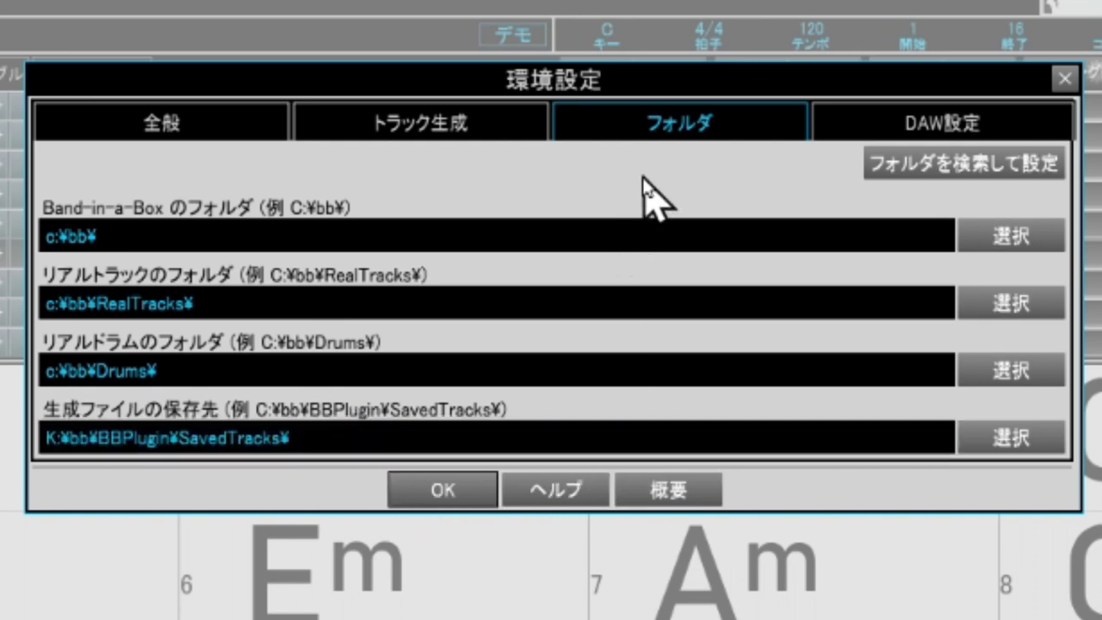
left_click(928, 123)
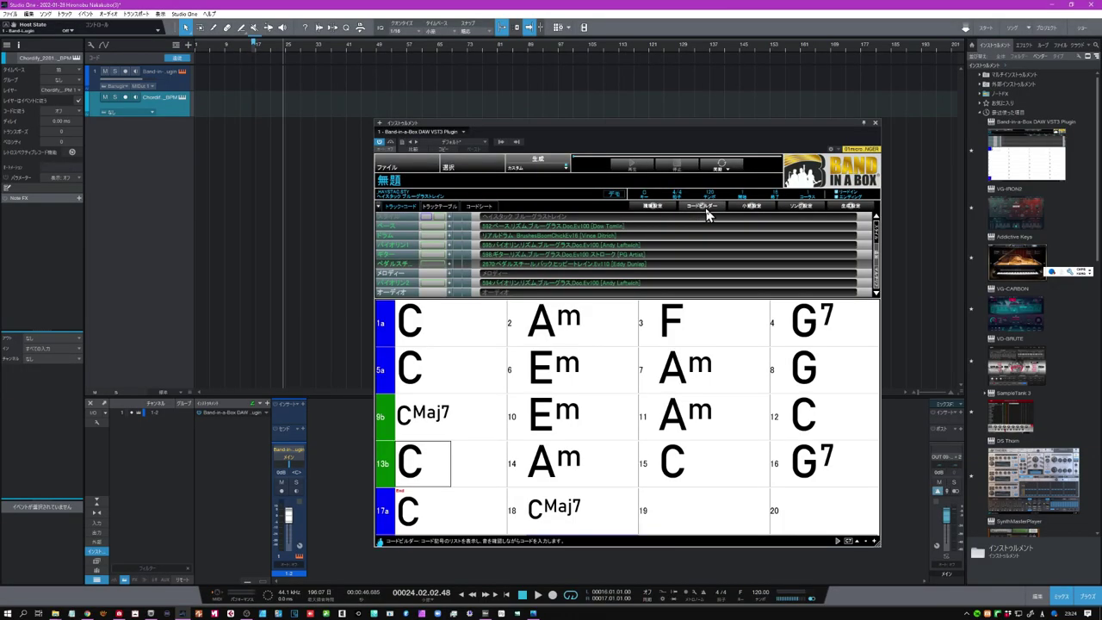
Step: In the Chord Builder, try chord E on beat 2 of bar 17 and enter chord C on beat 1
left_click(441, 336)
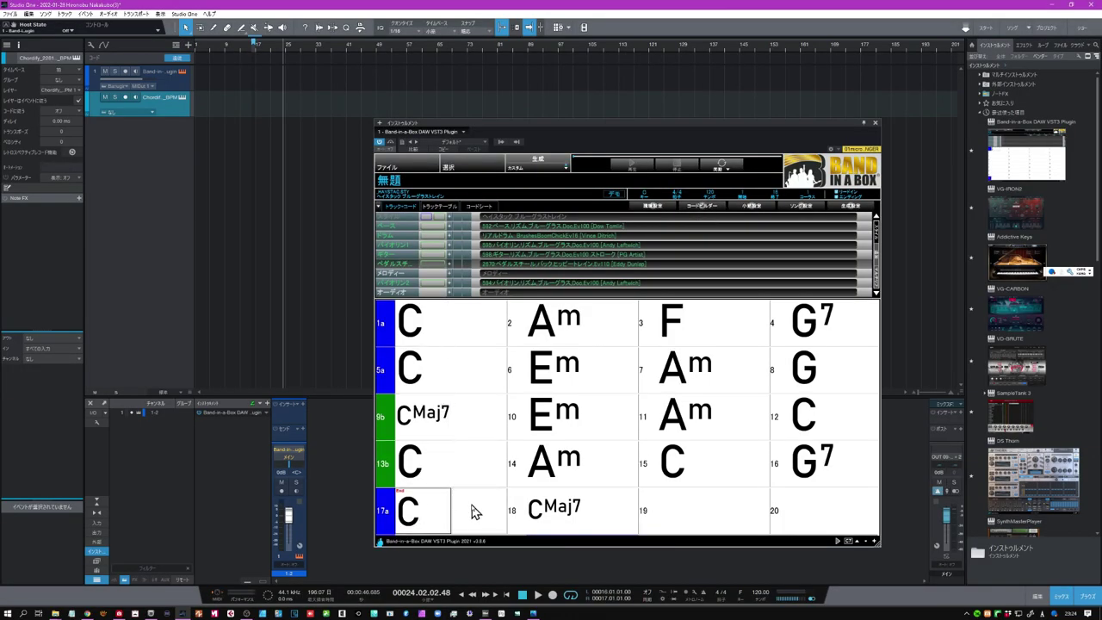
left_click(700, 208)
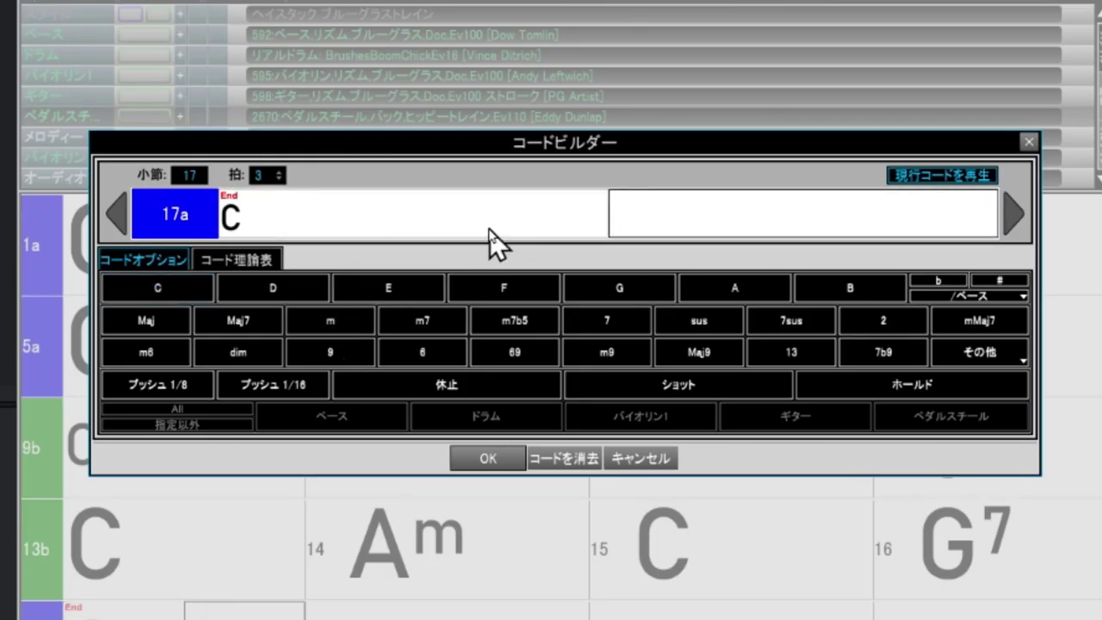
left_click(261, 177)
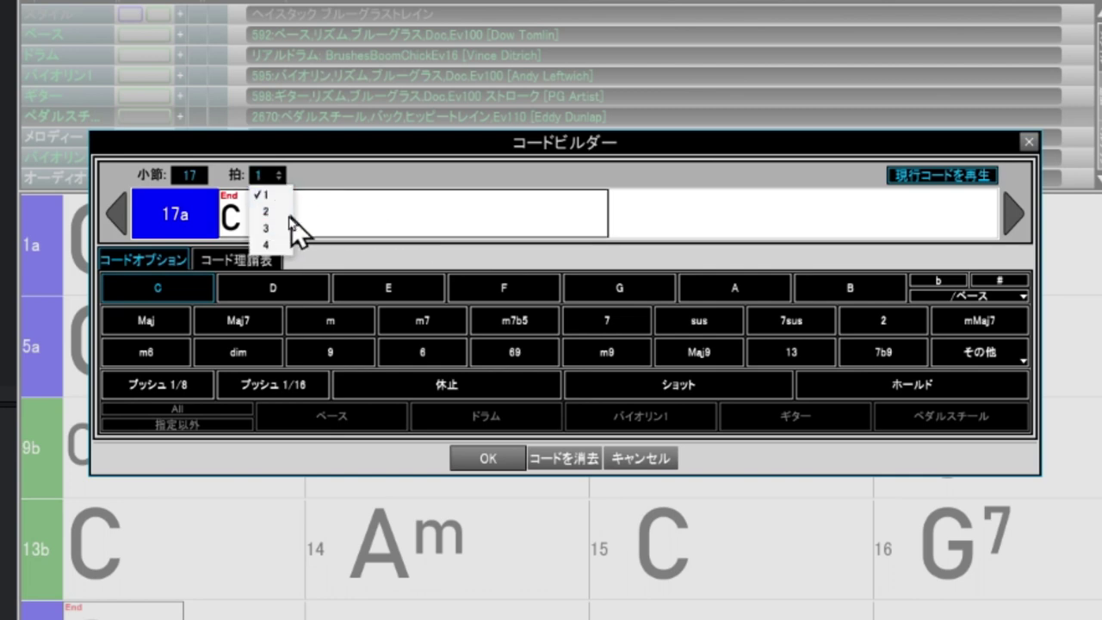
left_click(280, 213)
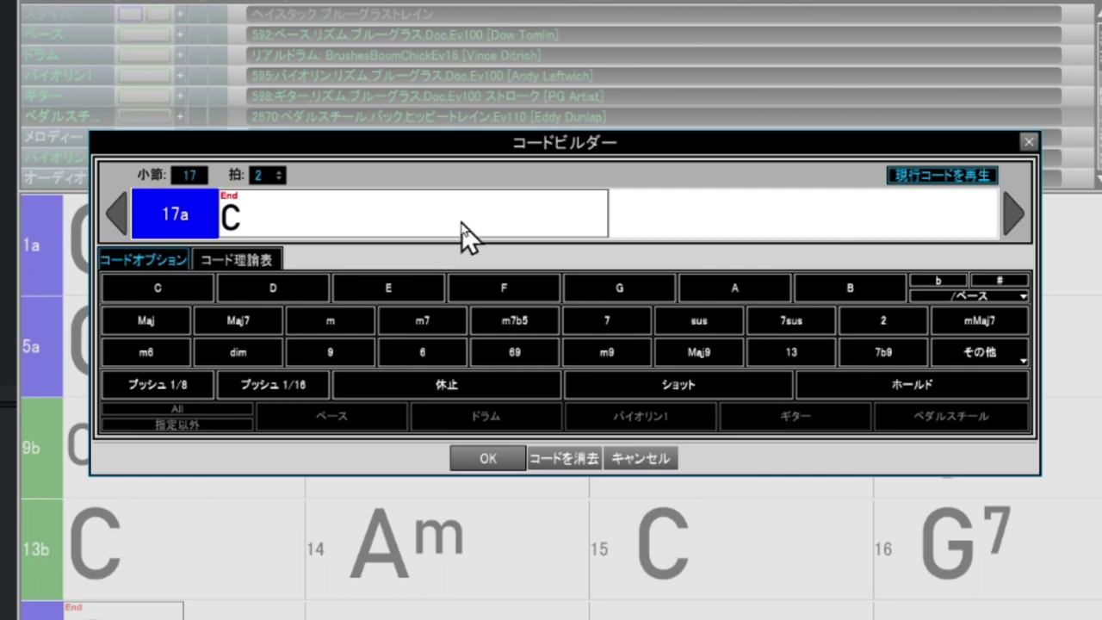
left_click(401, 291)
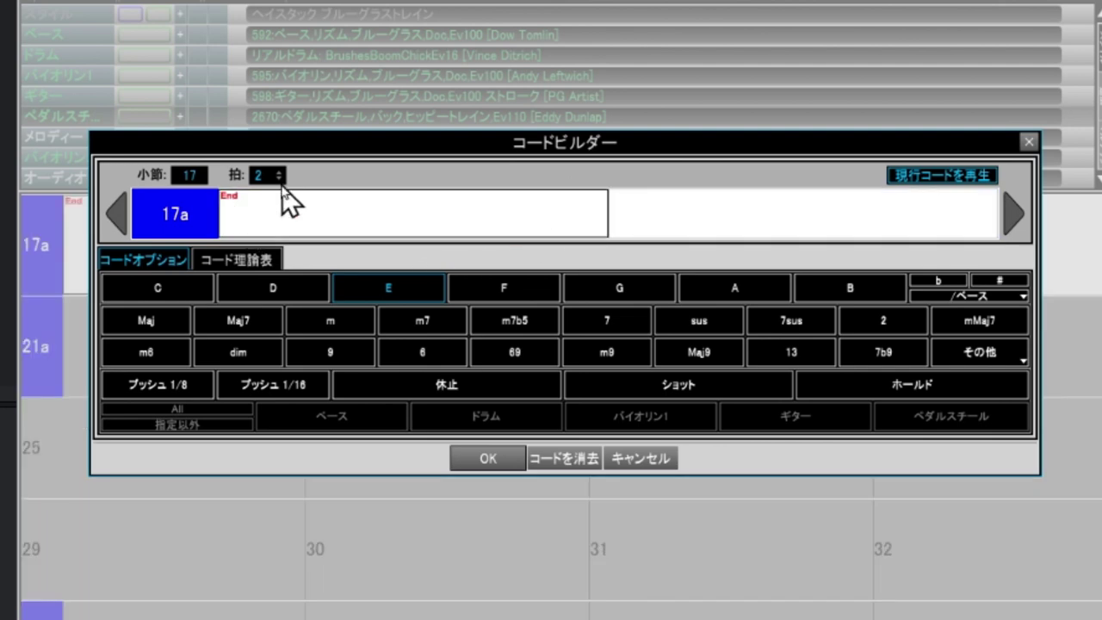
left_click(275, 211)
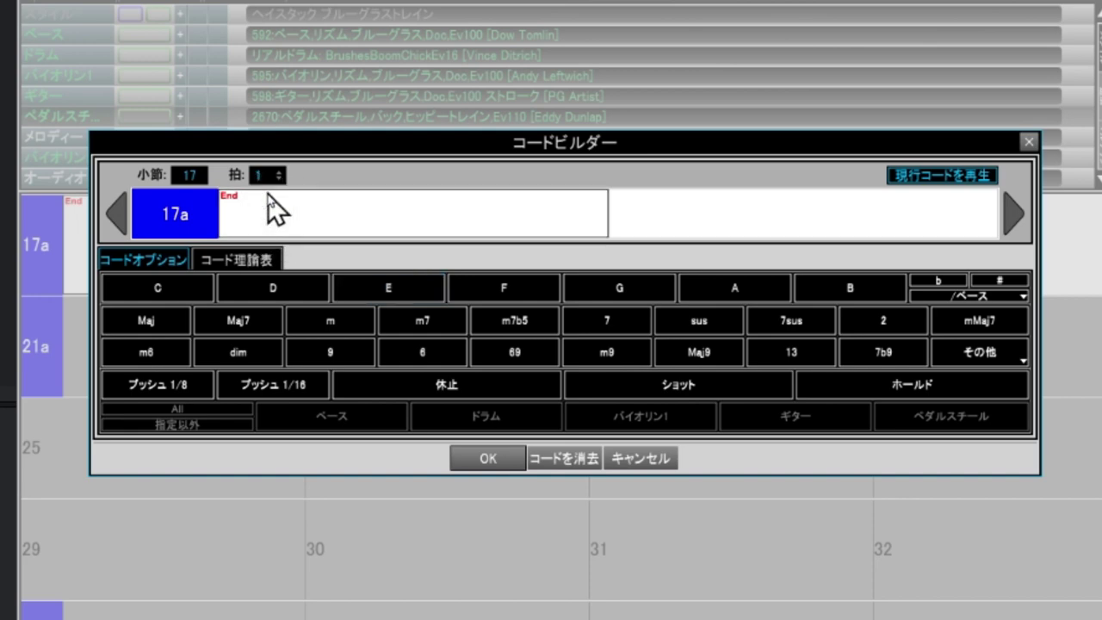
left_click(167, 289)
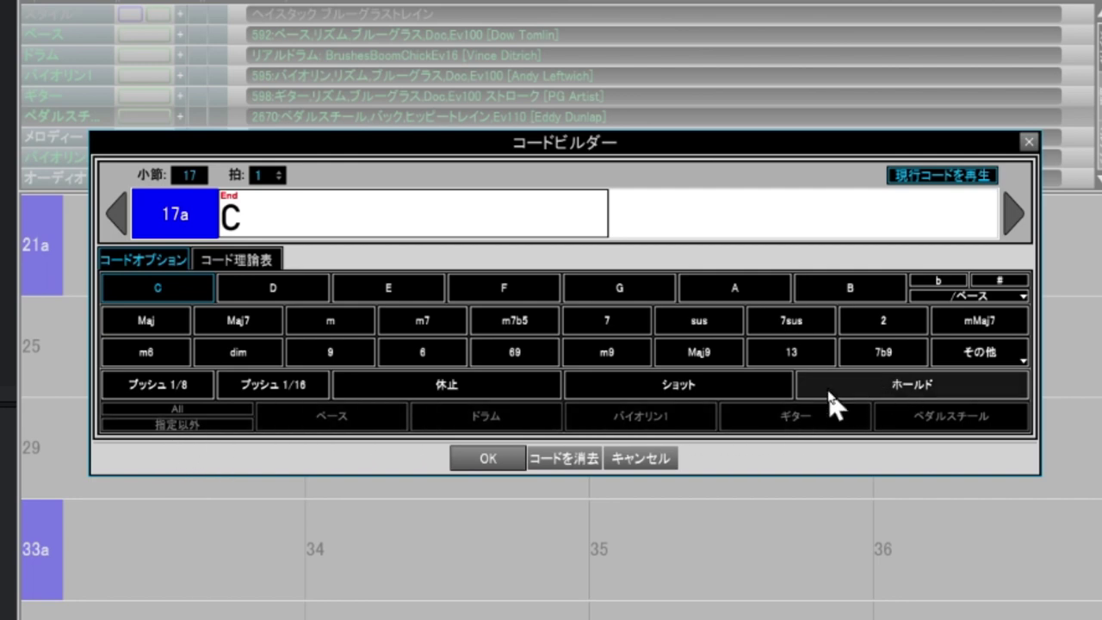
Step: Make the C chord in bar 17 a rest with bass and drums as exceptions, and switch the rest to all instruments
left_click(457, 398)
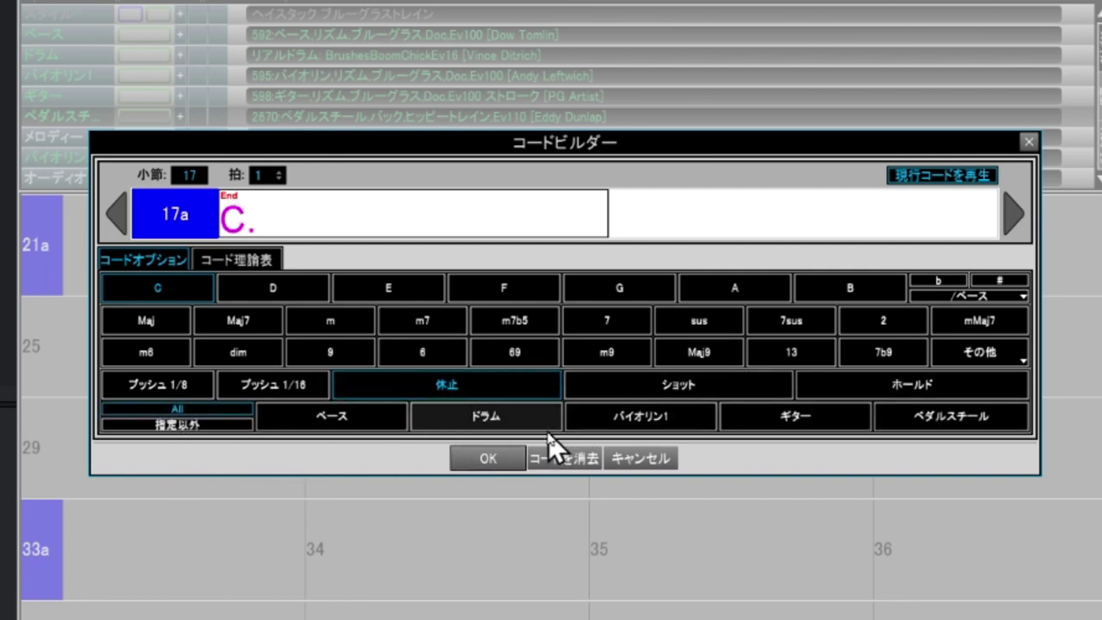
left_click(332, 422)
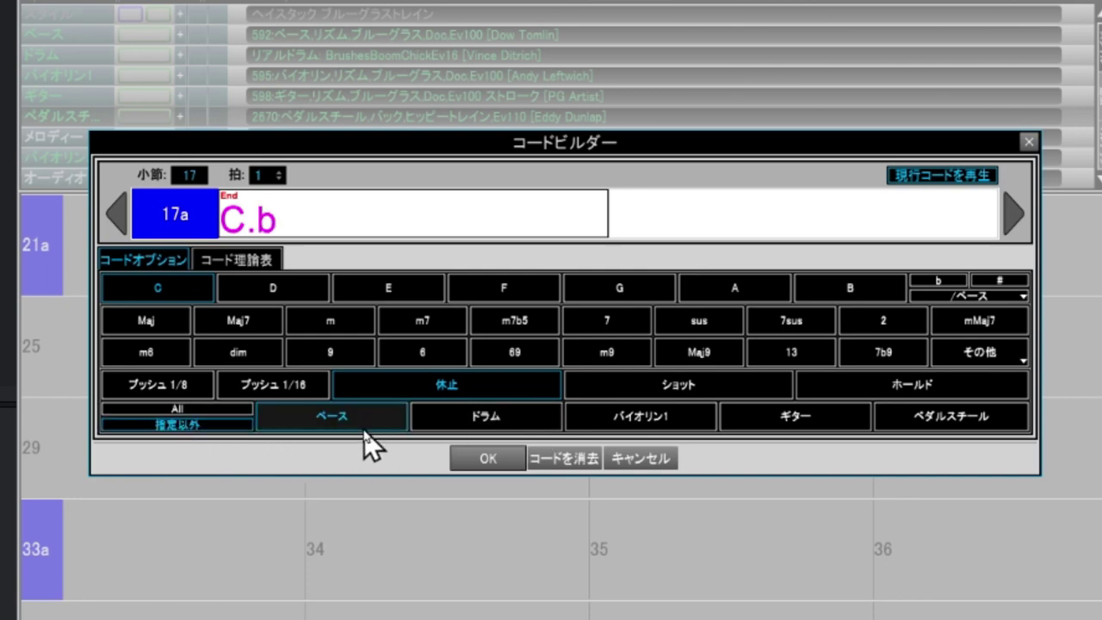
left_click(510, 426)
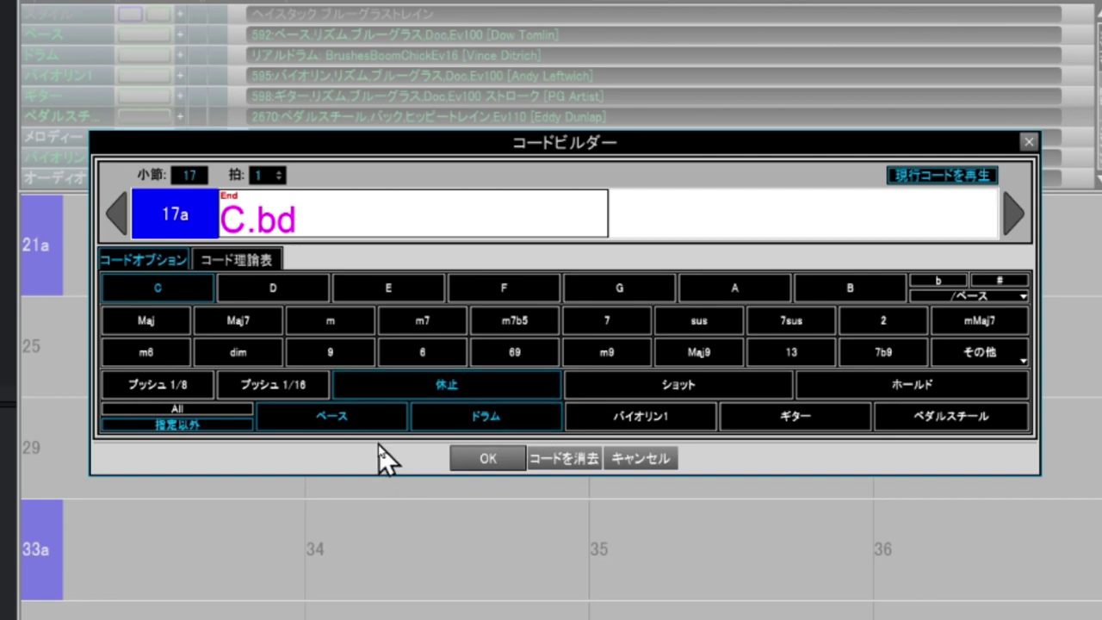
left_click(225, 408)
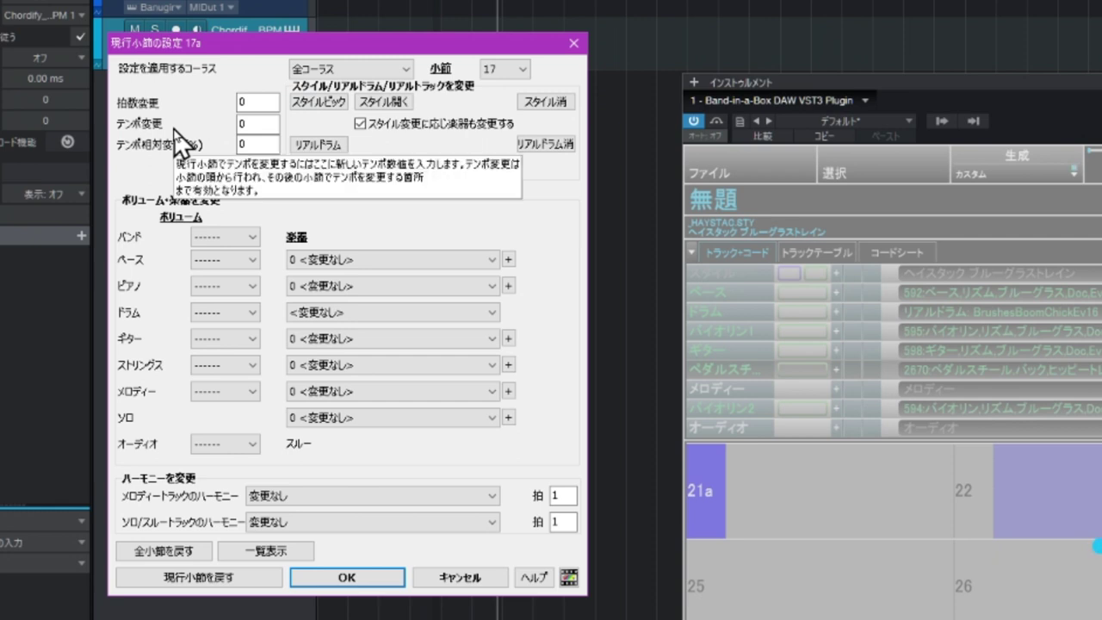
Step: Examine the tempo change field in the settings of bar 17 and close the dialog
left_click(240, 125)
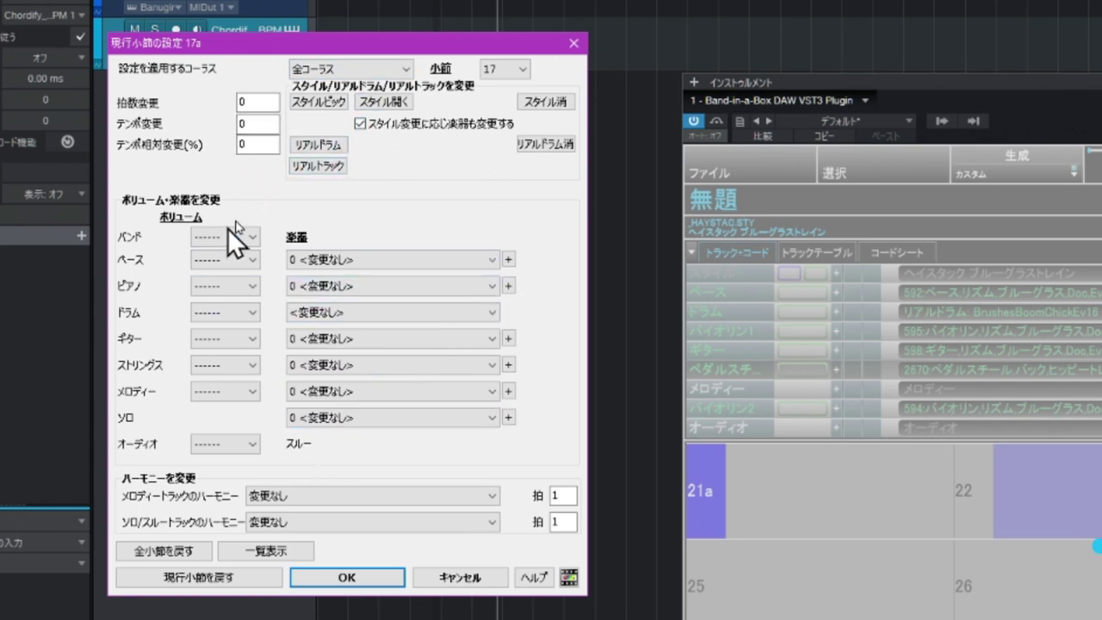
left_click(346, 579)
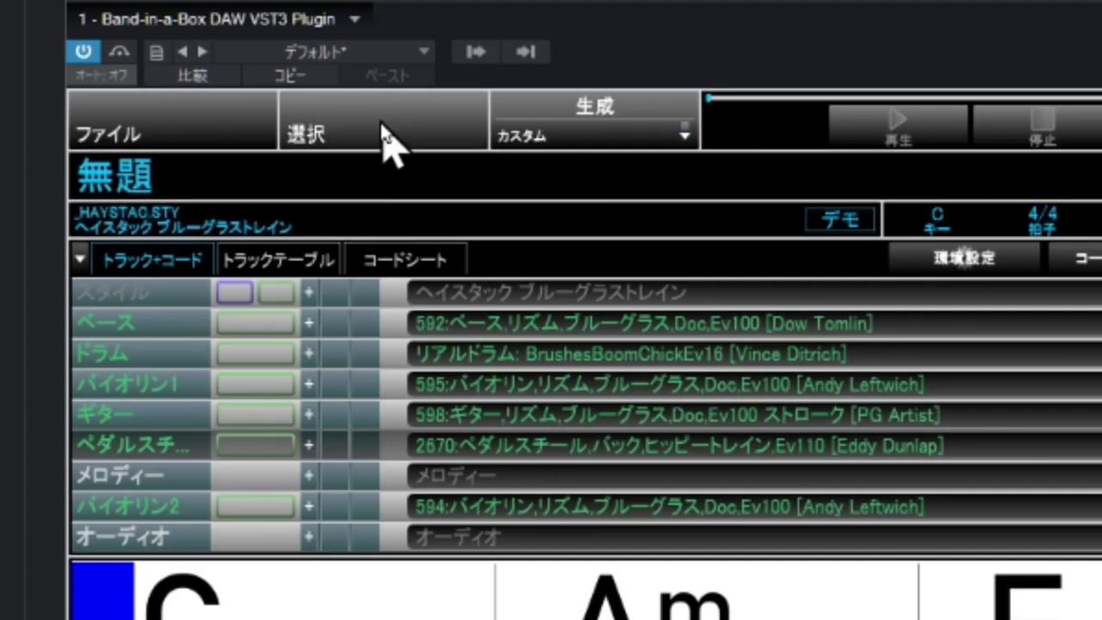
Step: Open the style picker and browse the list of available styles
left_click(385, 138)
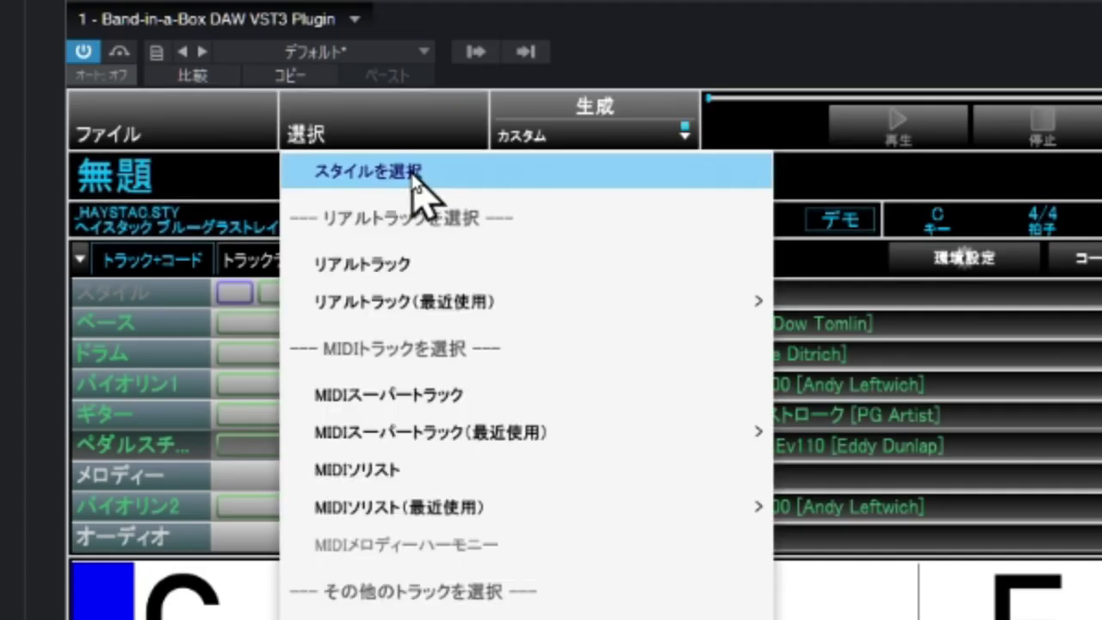
left_click(417, 172)
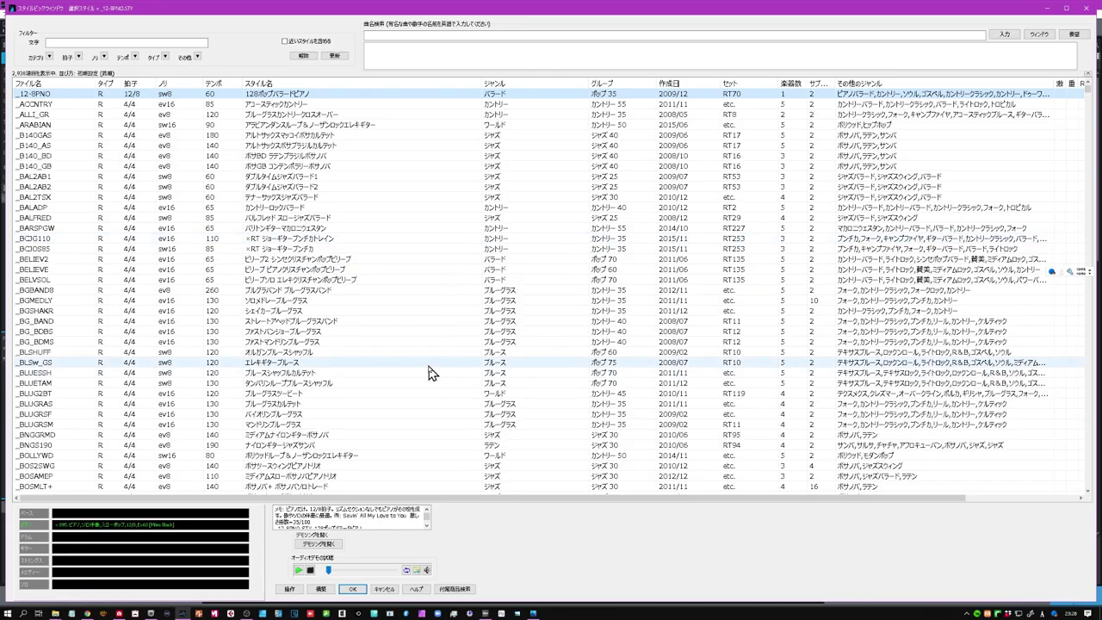
scroll(397, 360, "down", 11)
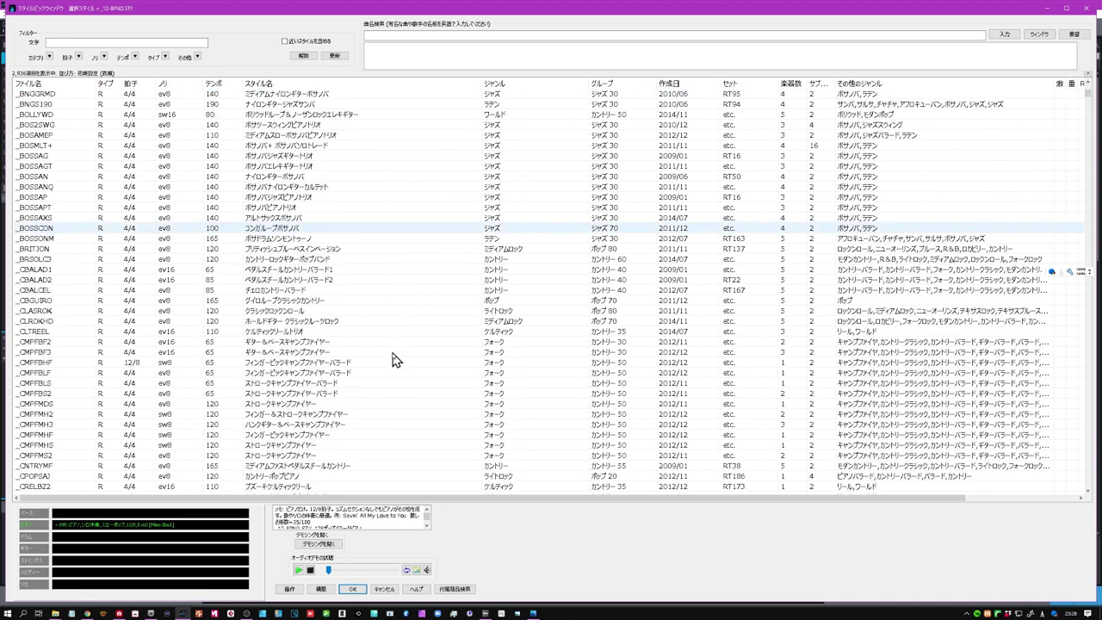
scroll(353, 360, "up", 5)
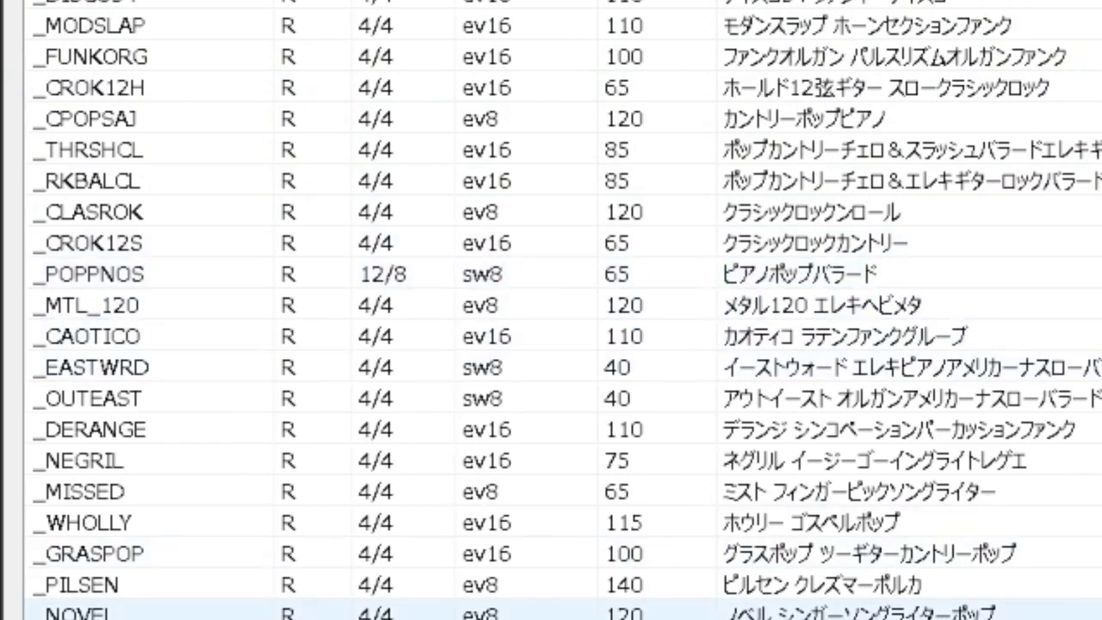
scroll(552, 310, "down", 20)
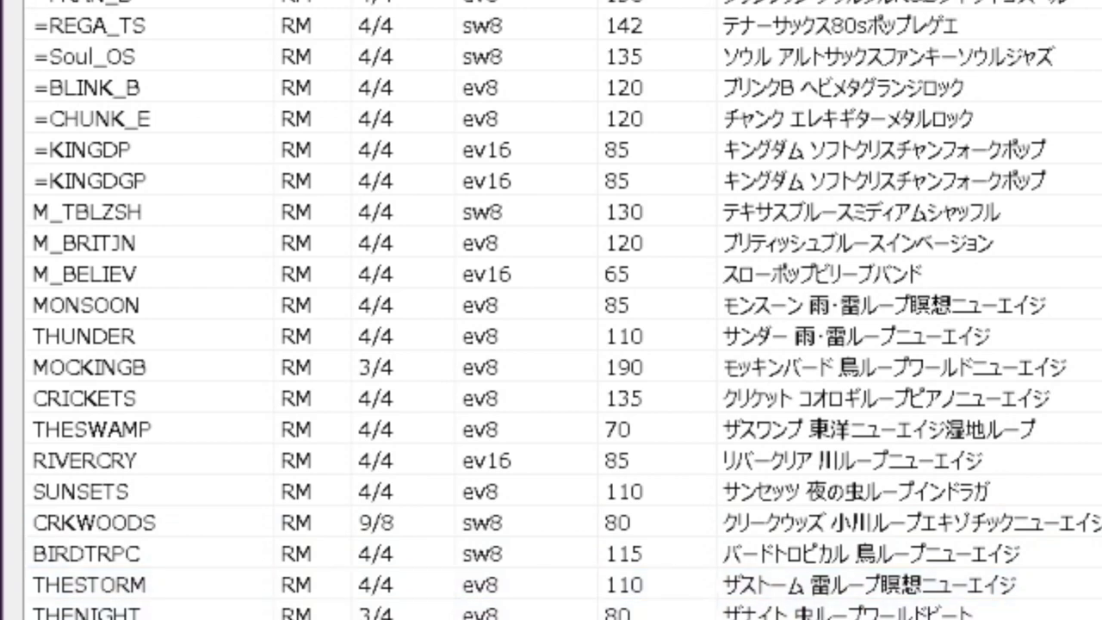
scroll(551, 310, "down", 10)
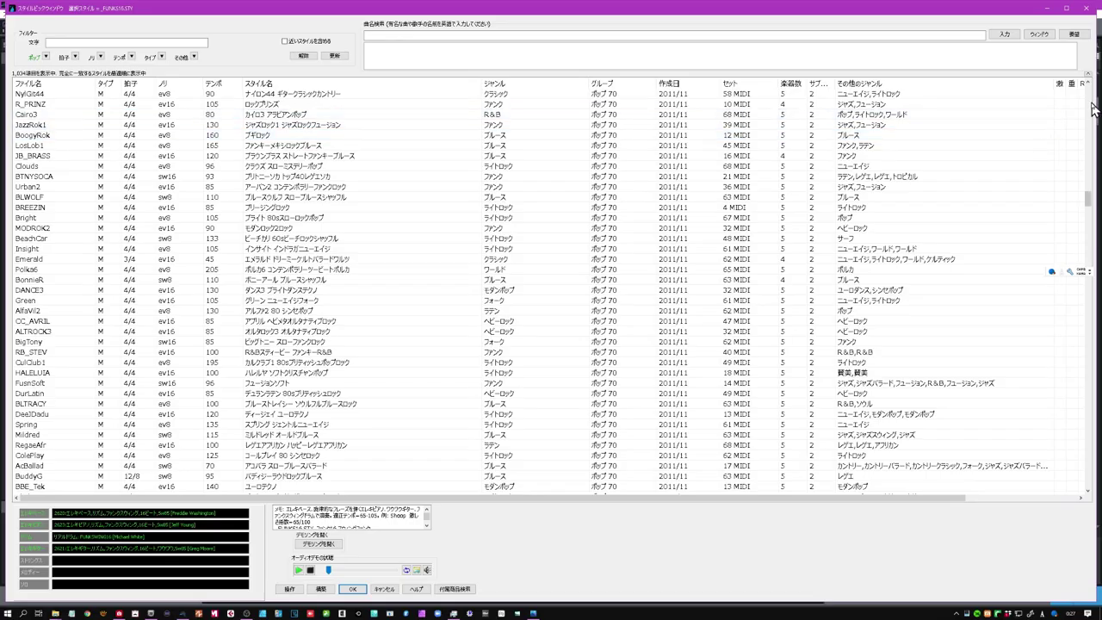
Step: Select the style _NWORSW2 in the pop style list, audition its audio demo and load it into the song
left_click(1090, 107)
left_click(1089, 107)
left_click(1089, 106)
left_click(1089, 107)
left_click(1090, 107)
left_click(1090, 107)
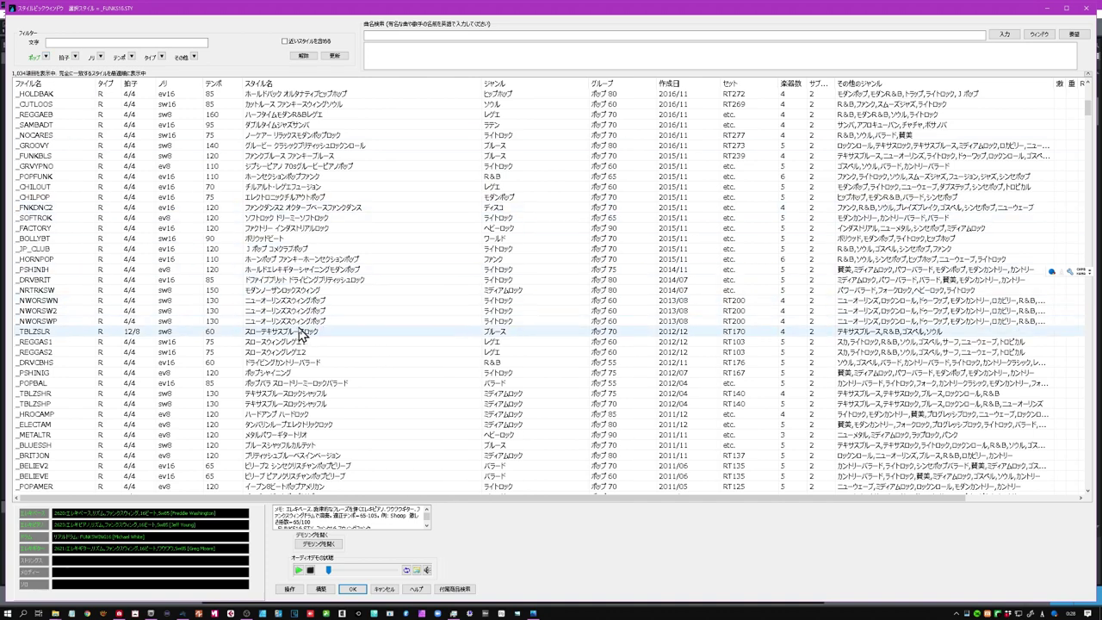
left_click(295, 312)
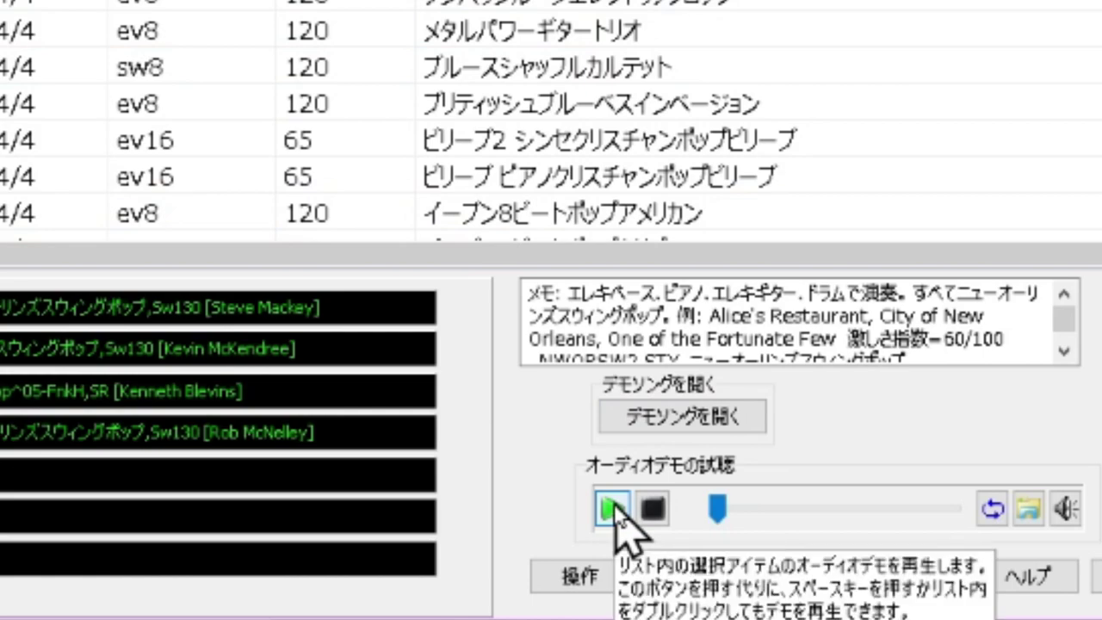
left_click(612, 507)
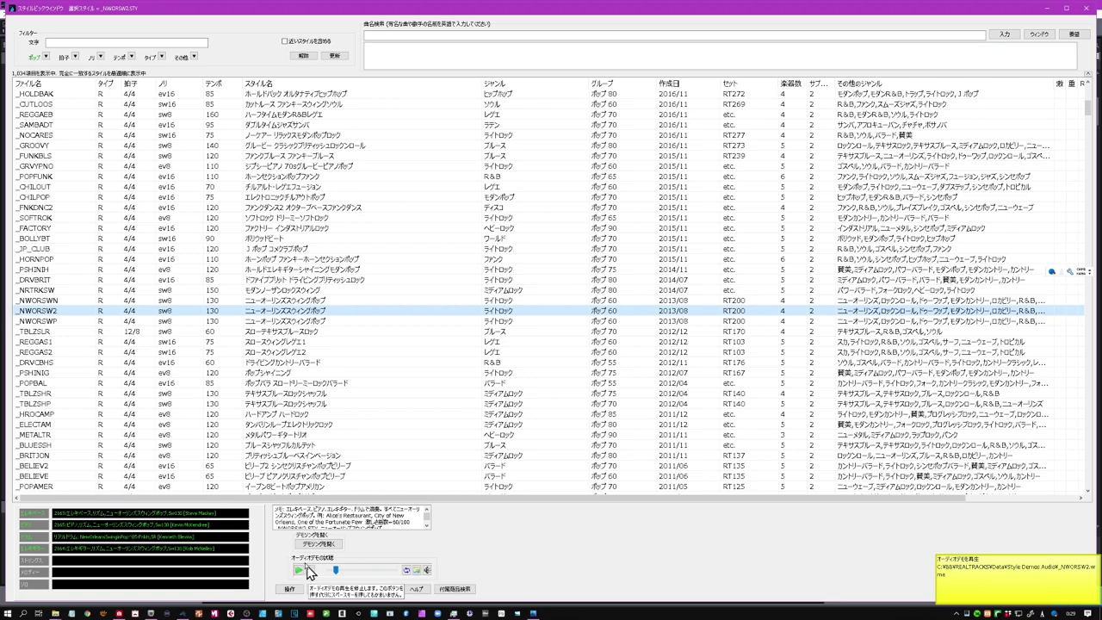
left_click(311, 571)
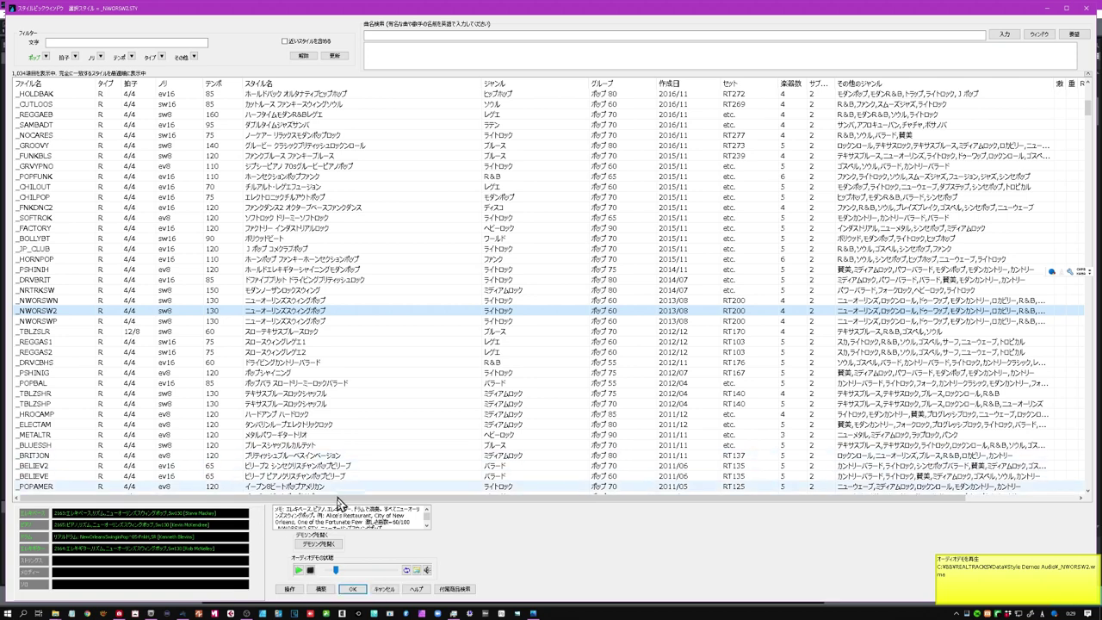
left_click(356, 591)
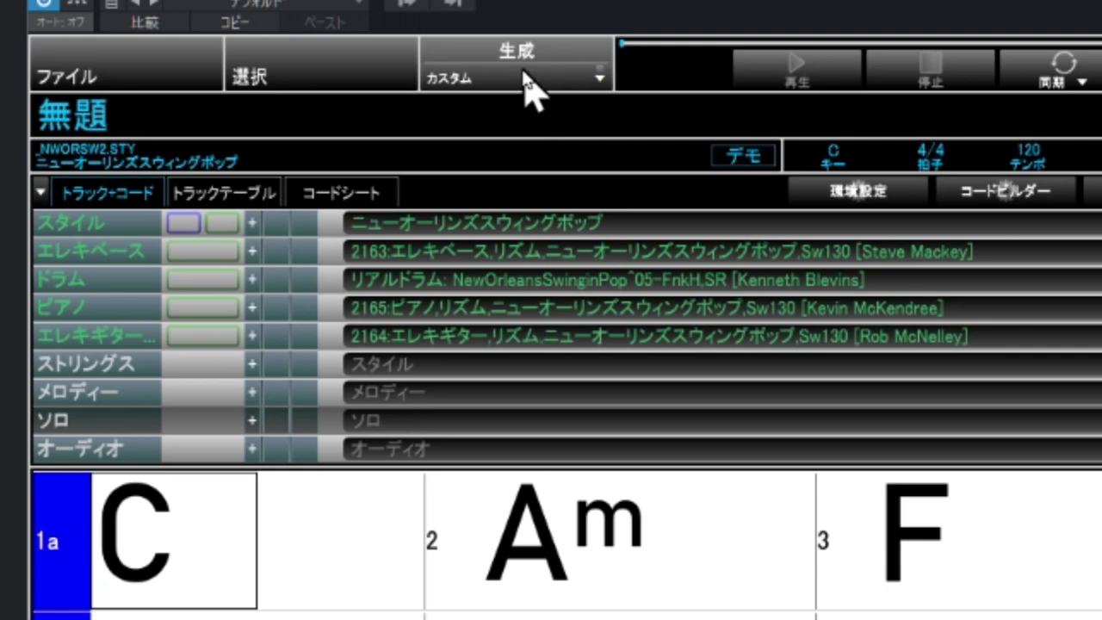
Step: Generate all style tracks for the song
left_click(524, 71)
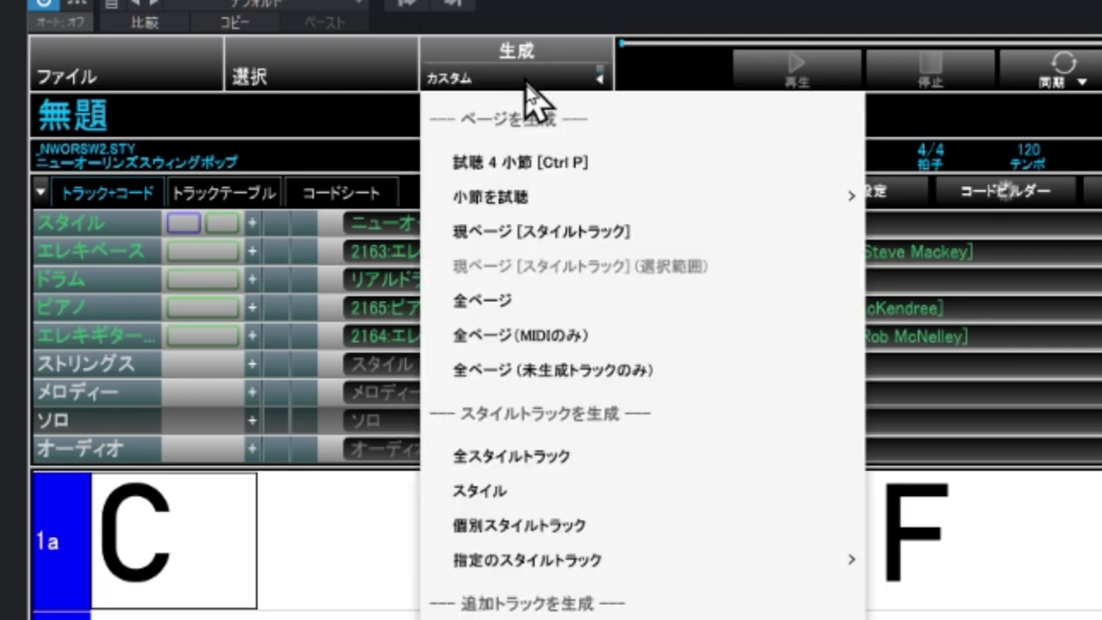
left_click(479, 468)
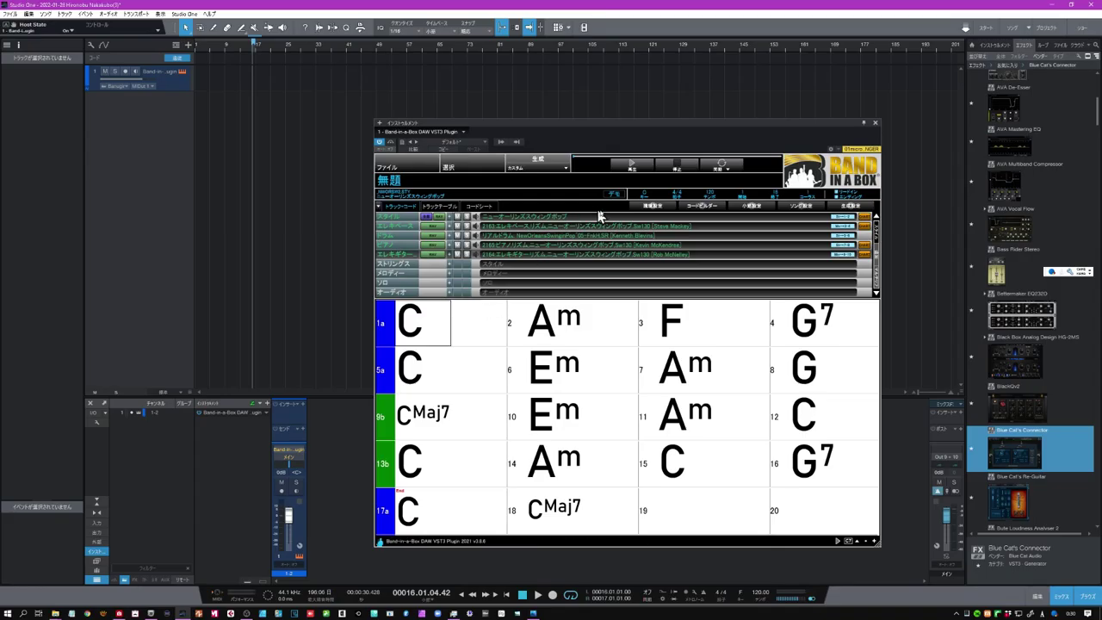
Step: Play the generated song and transfer all style tracks at once into the arrangement as separate audio tracks
left_click(629, 167)
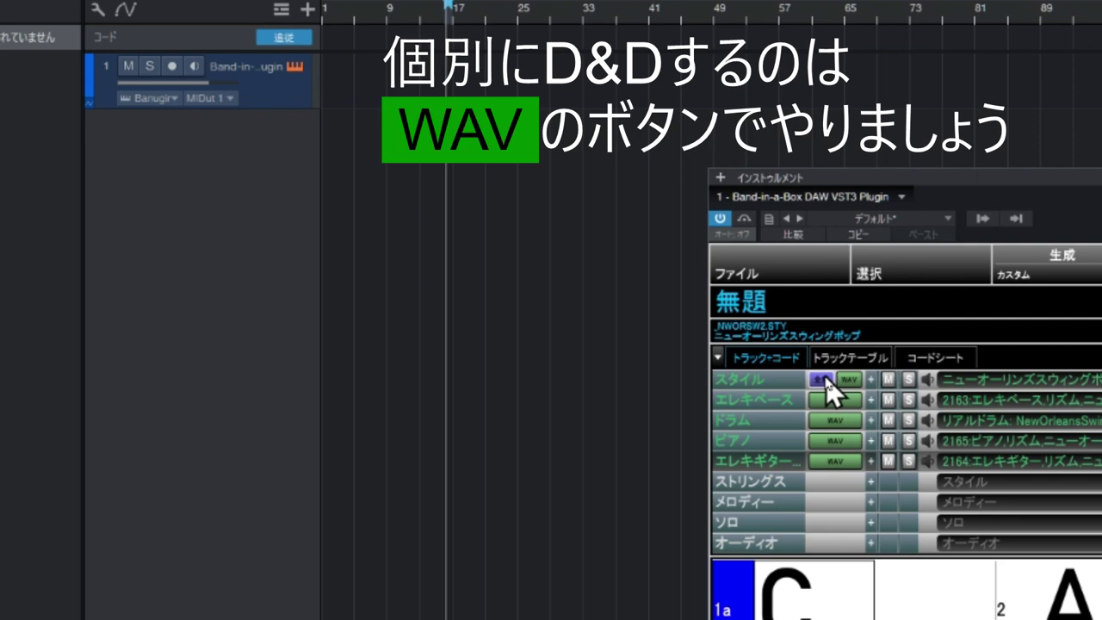
left_click_drag(823, 379, 412, 422)
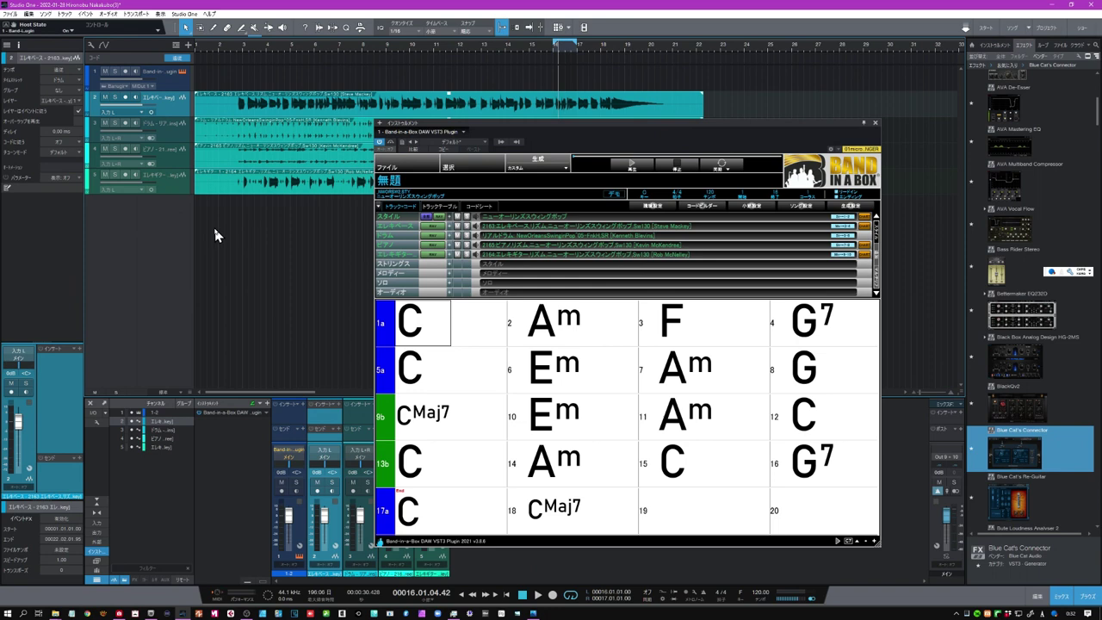
Step: Extract the chords of the electric bass audio event onto the chord track, and remove them again
left_click(301, 116)
left_click_drag(305, 110, 303, 70)
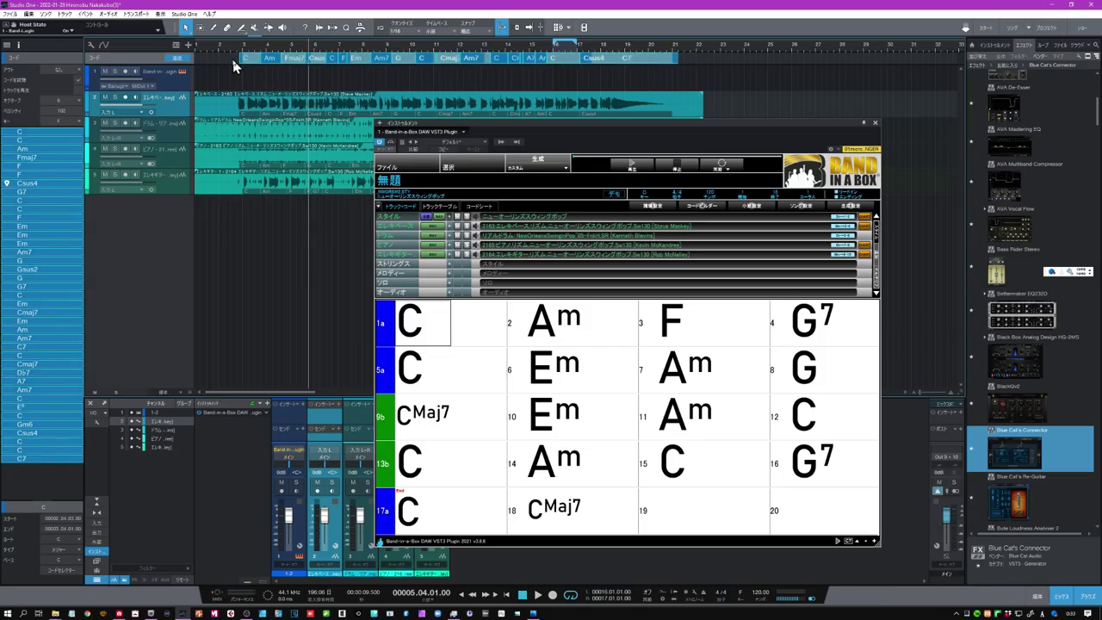
left_click(234, 67)
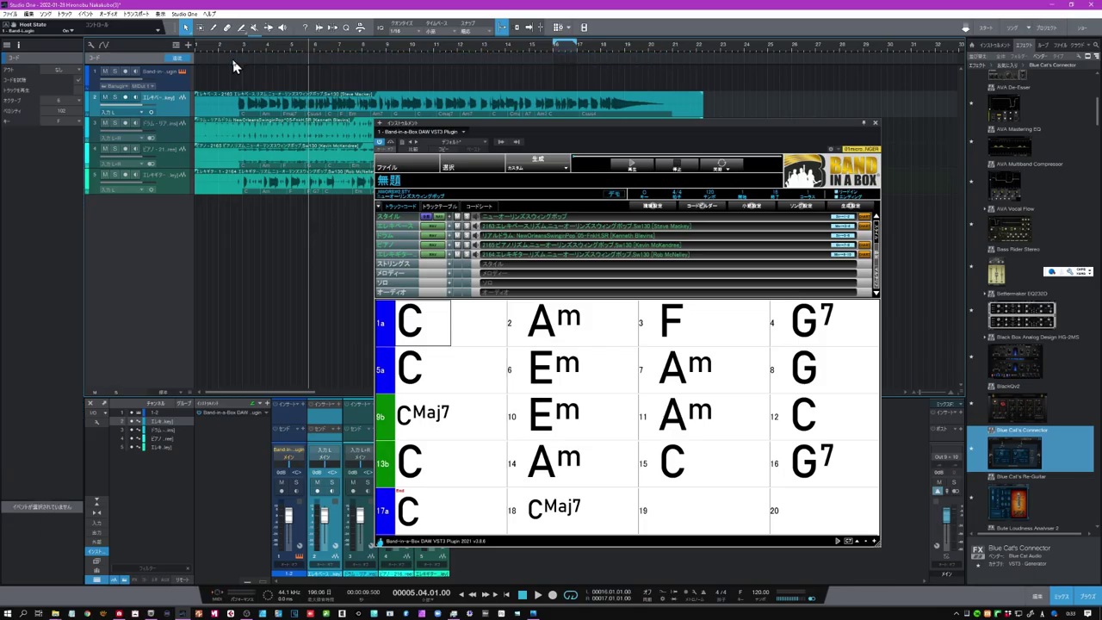
Step: Transfer the song's chord markers from the chord sheet to a new track at bar 1, and delete the event again
left_click(448, 328)
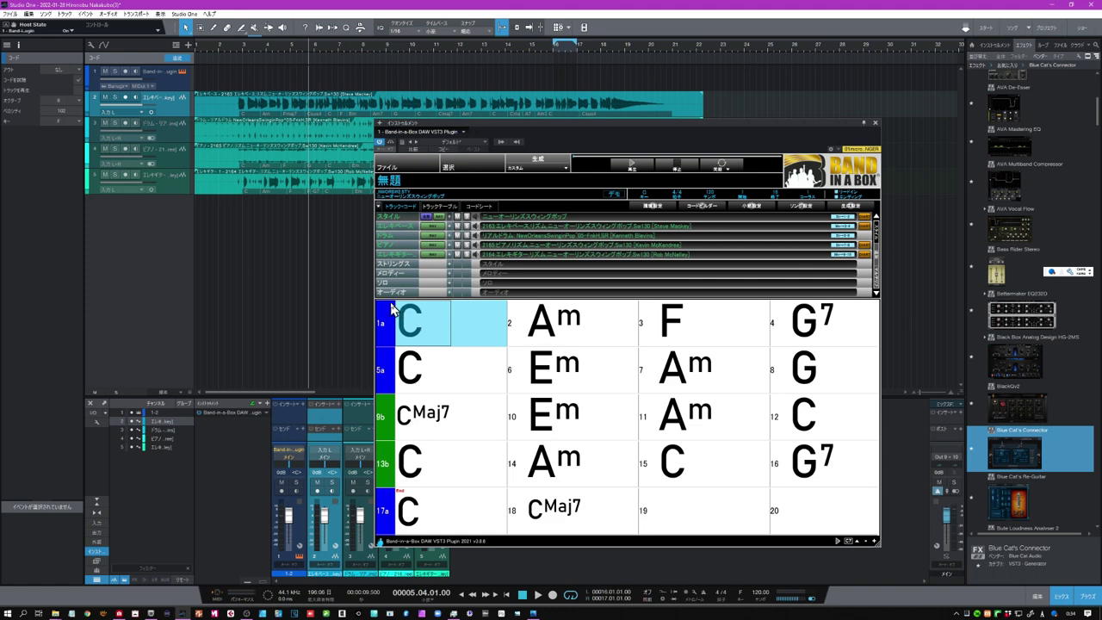
left_click_drag(441, 330, 208, 215)
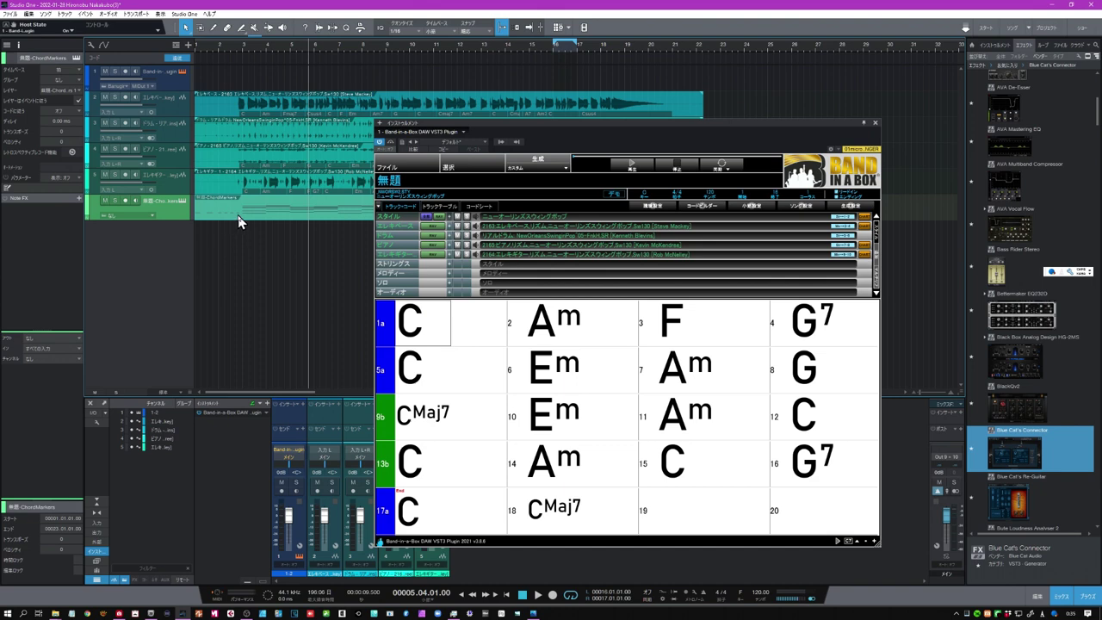
left_click(239, 222)
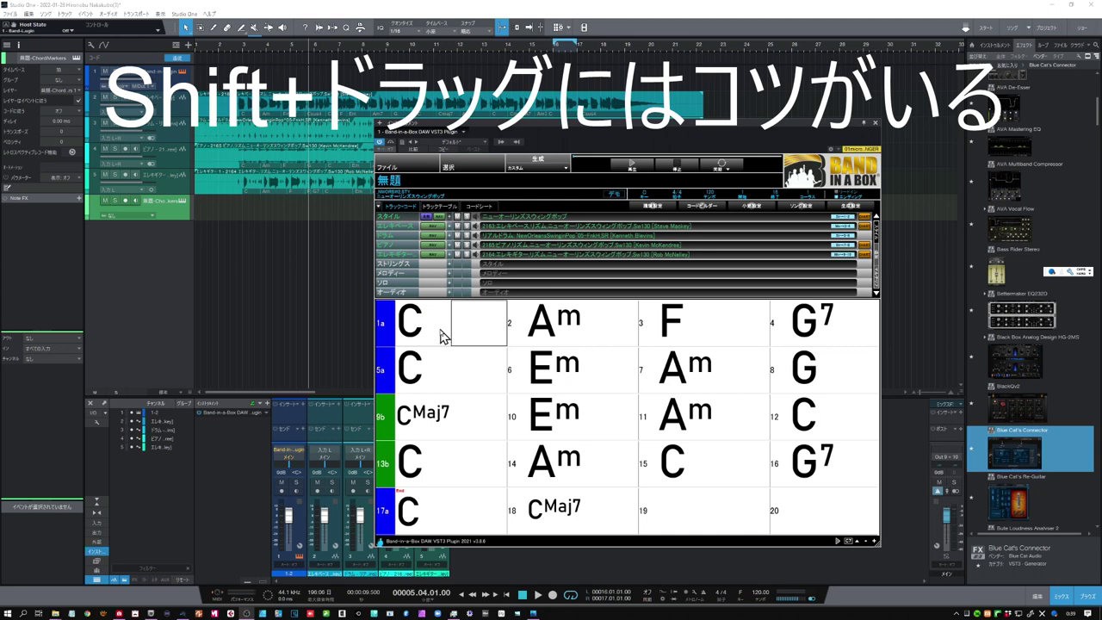
Step: Select bar 1 in the chord sheet and place the song's chord markers as a MIDI event at bar 3 of the ChordMarkers track
left_click(441, 333)
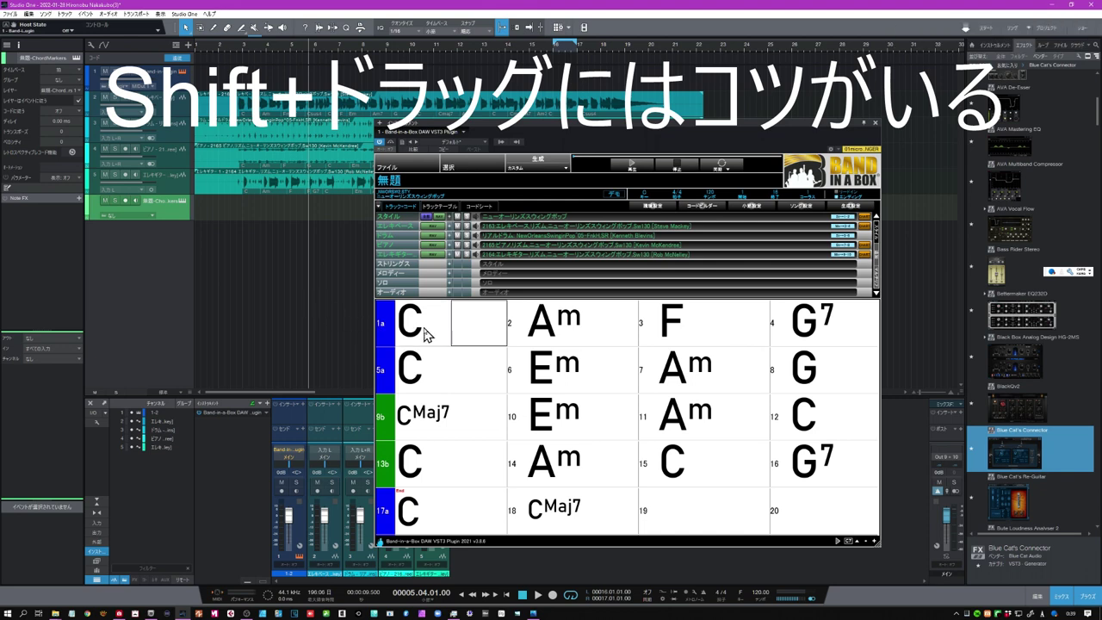
left_click(431, 330)
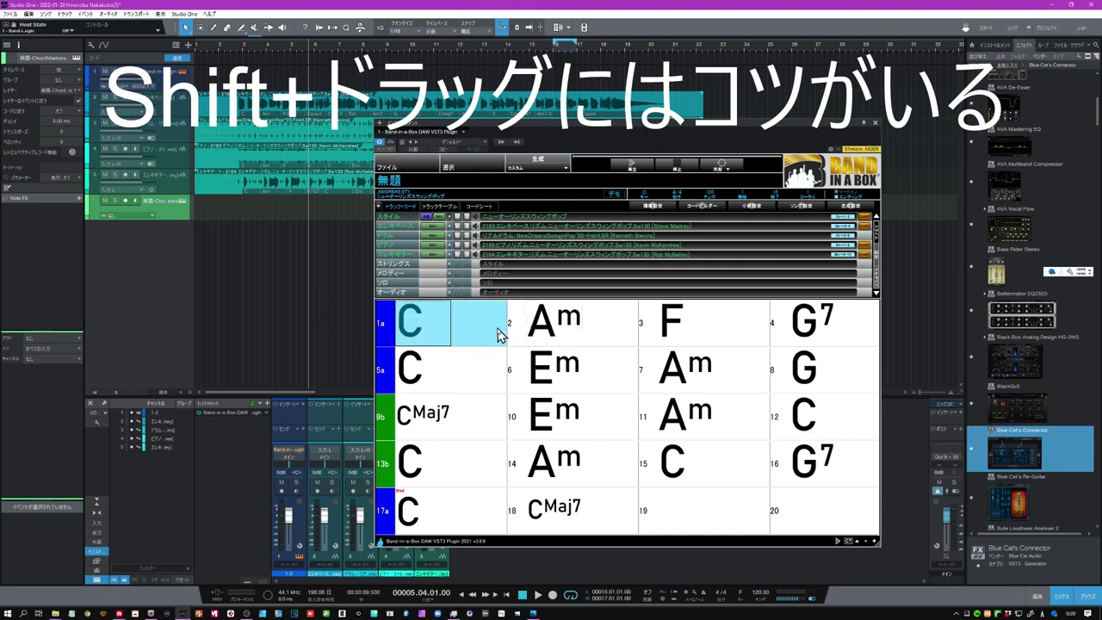
left_click_drag(439, 323, 434, 324)
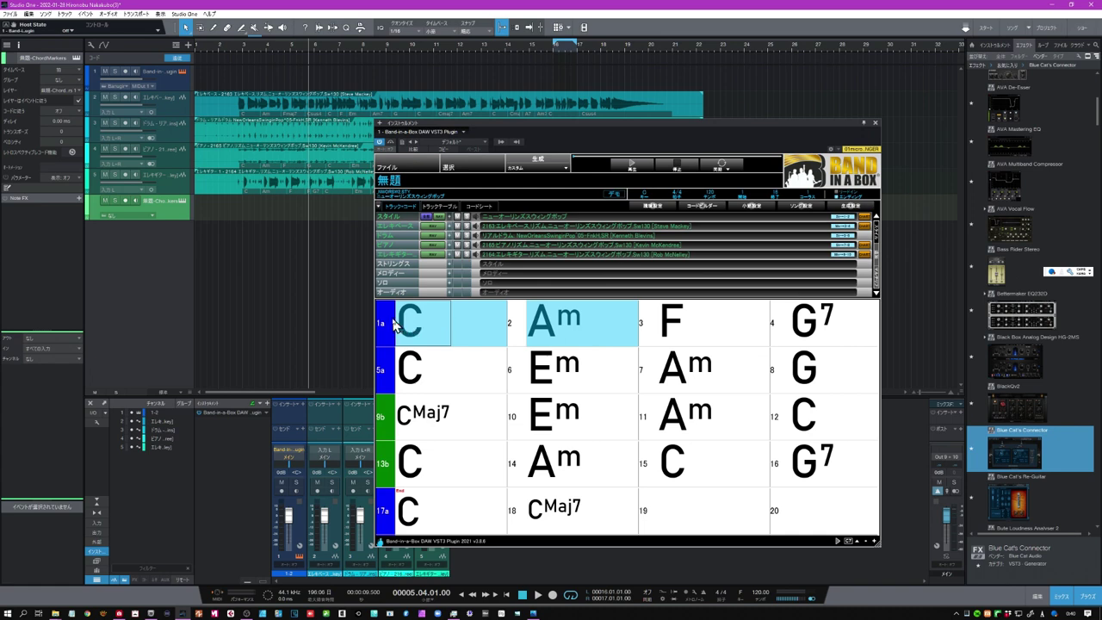
left_click_drag(399, 321, 405, 323)
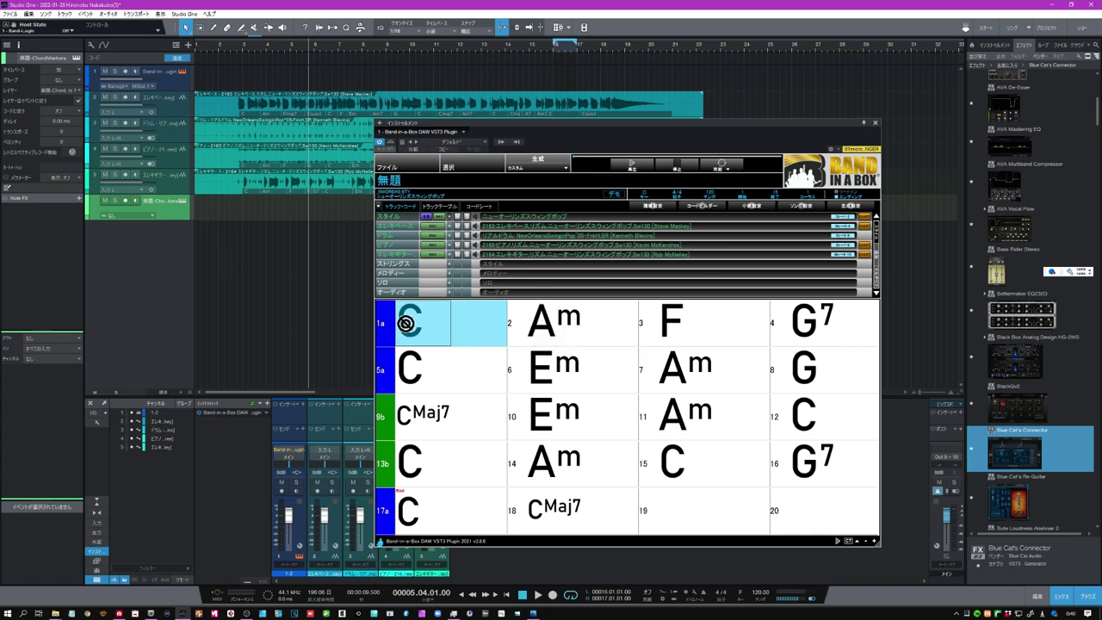
left_click_drag(406, 323, 432, 322)
left_click_drag(441, 332, 261, 215)
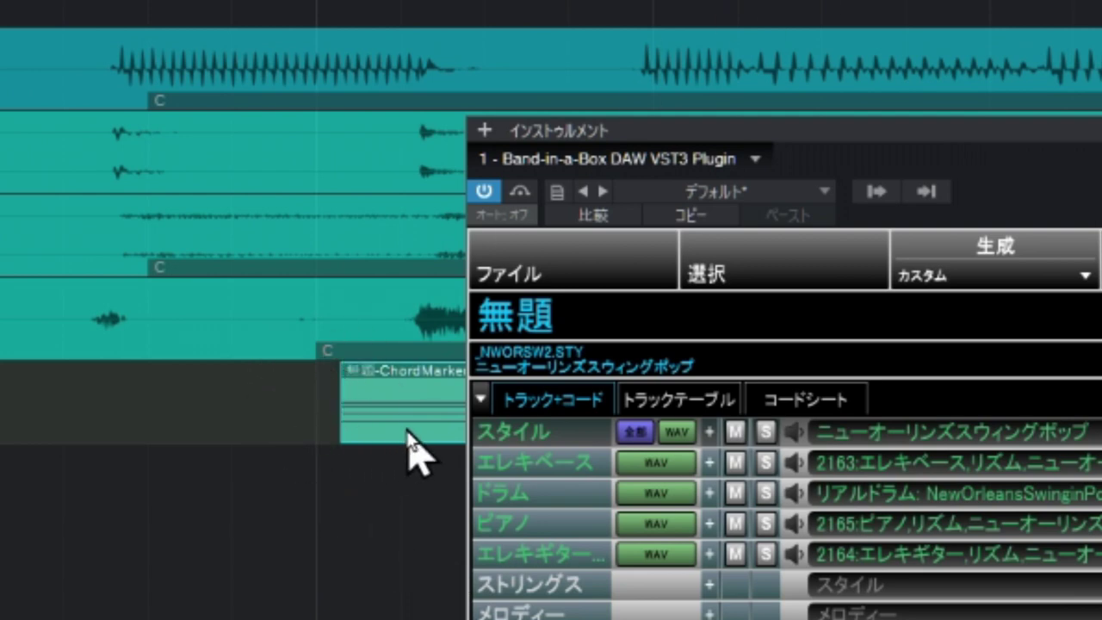
left_click_drag(409, 443, 401, 460)
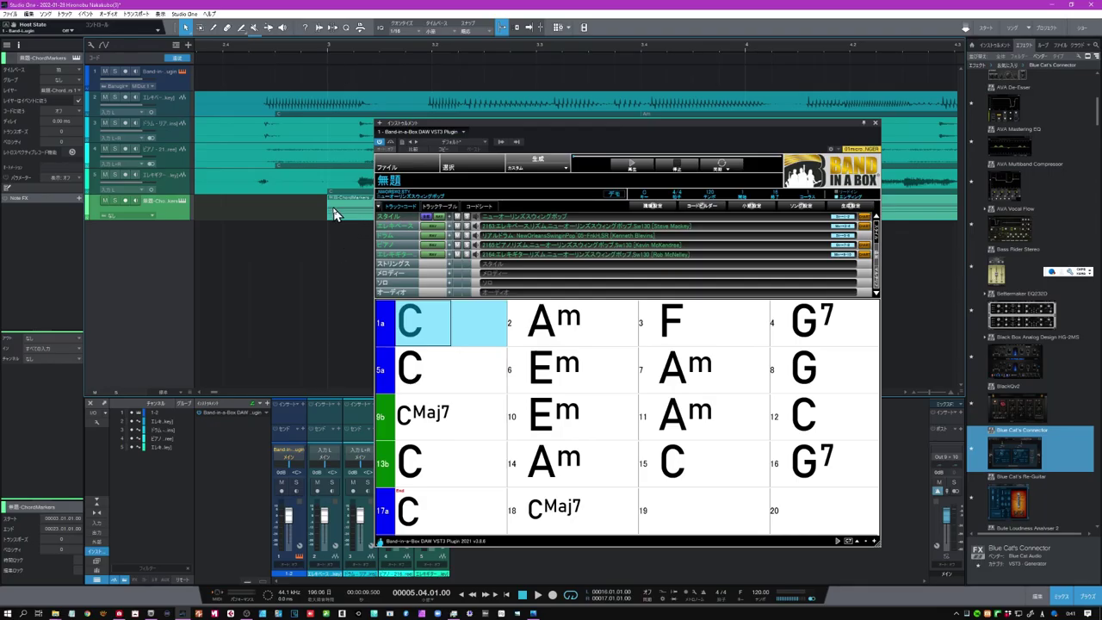
Step: Fill the chord track with the chords of the ChordMarkers event, and open that event's notes in the editor with the plugin closed
left_click_drag(334, 212, 376, 31)
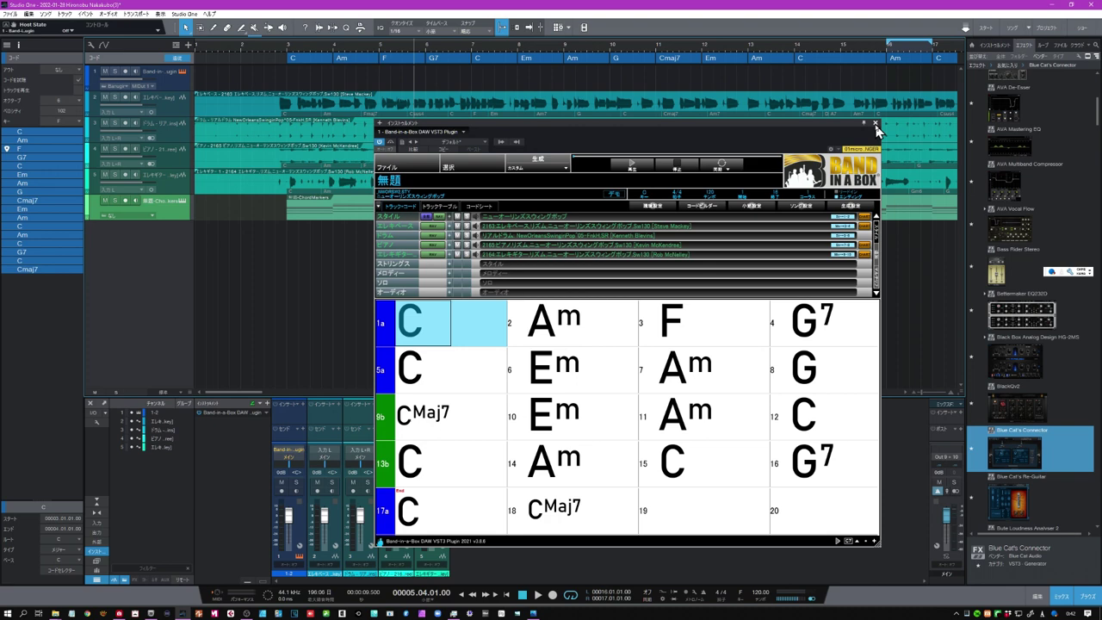
left_click(875, 124)
double_click(303, 217)
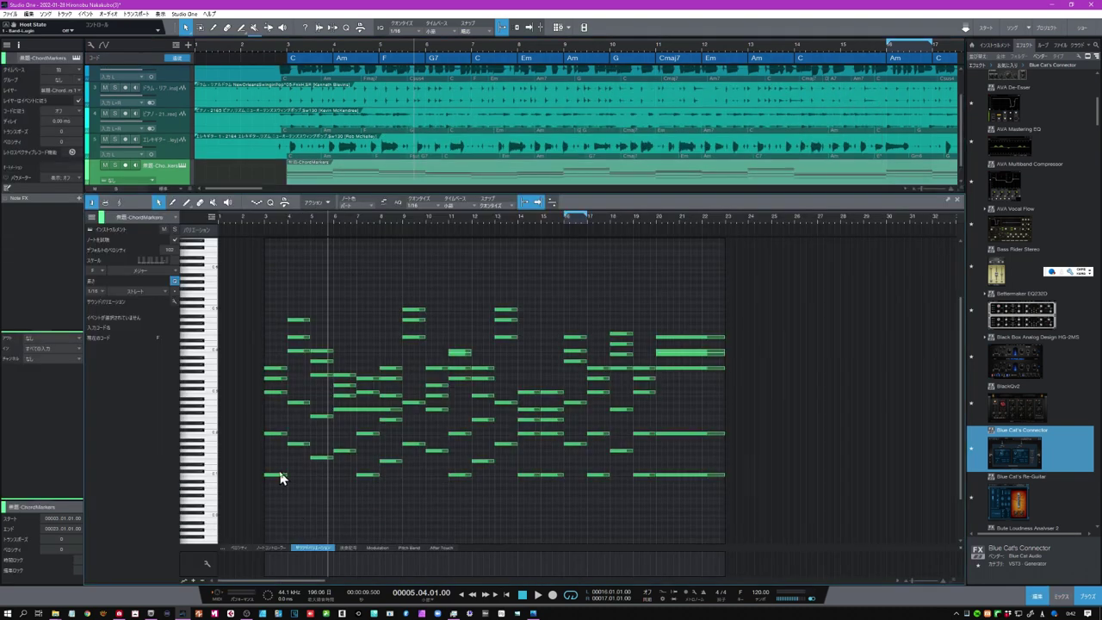
left_click_drag(264, 236, 368, 503)
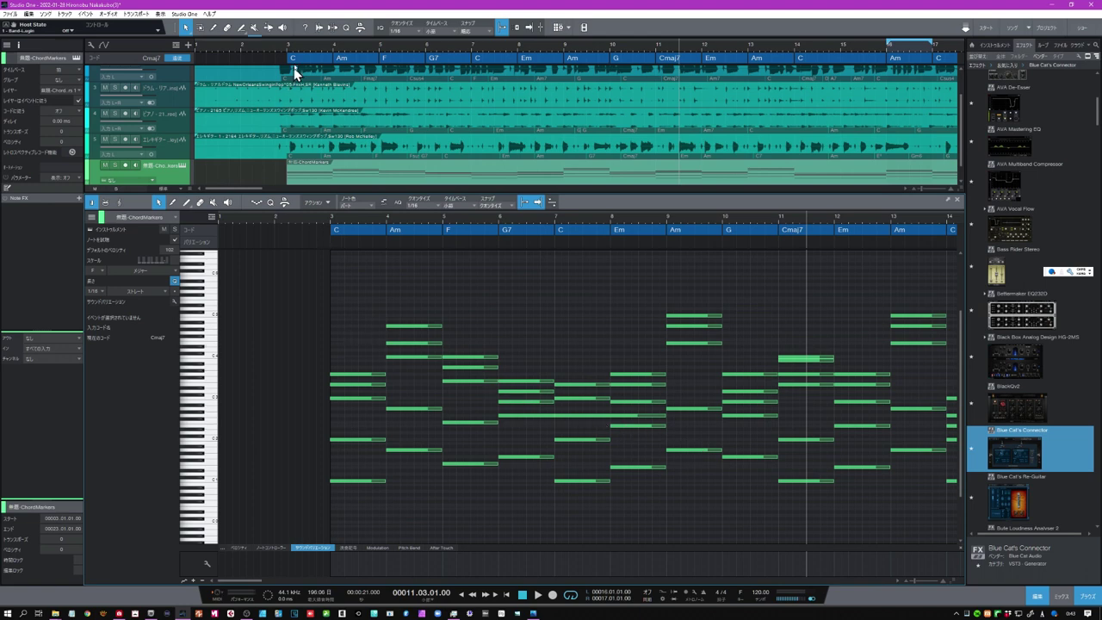
left_click_drag(298, 48, 300, 33)
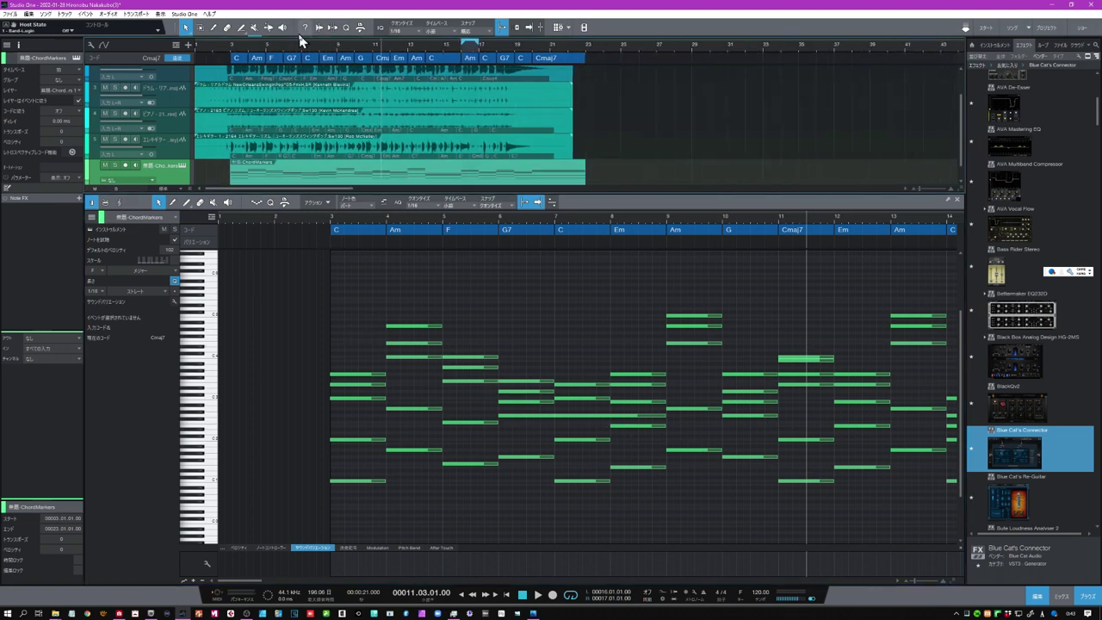
Step: Delete the ChordMarkers event and turn all chords of the chord track into MIDI events on the same track from bar 3
left_click_drag(628, 172, 225, 182)
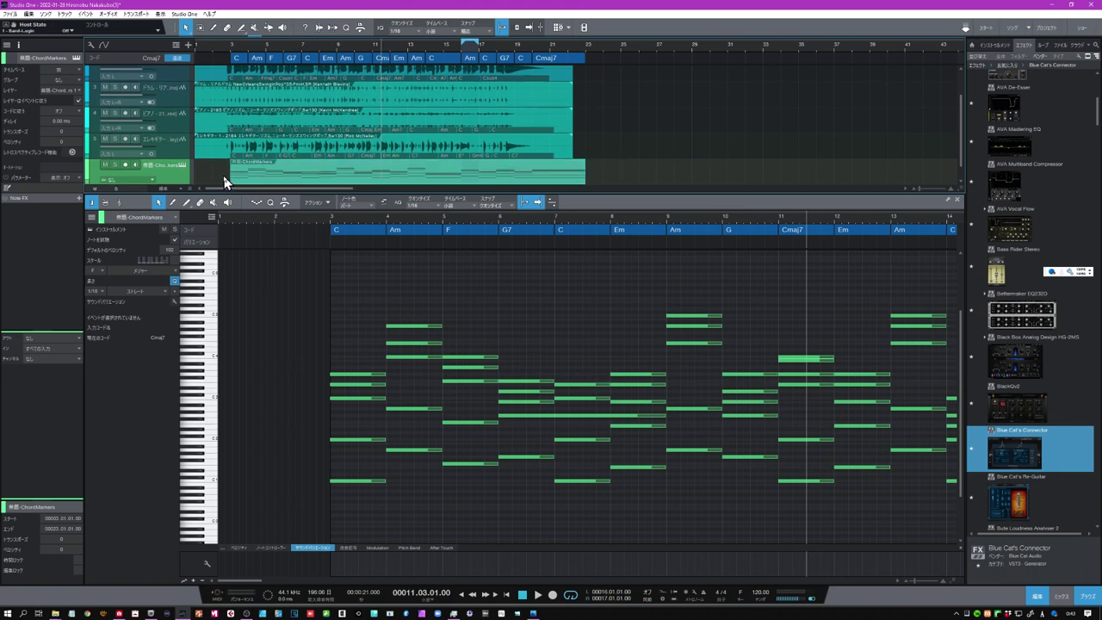
key("Delete")
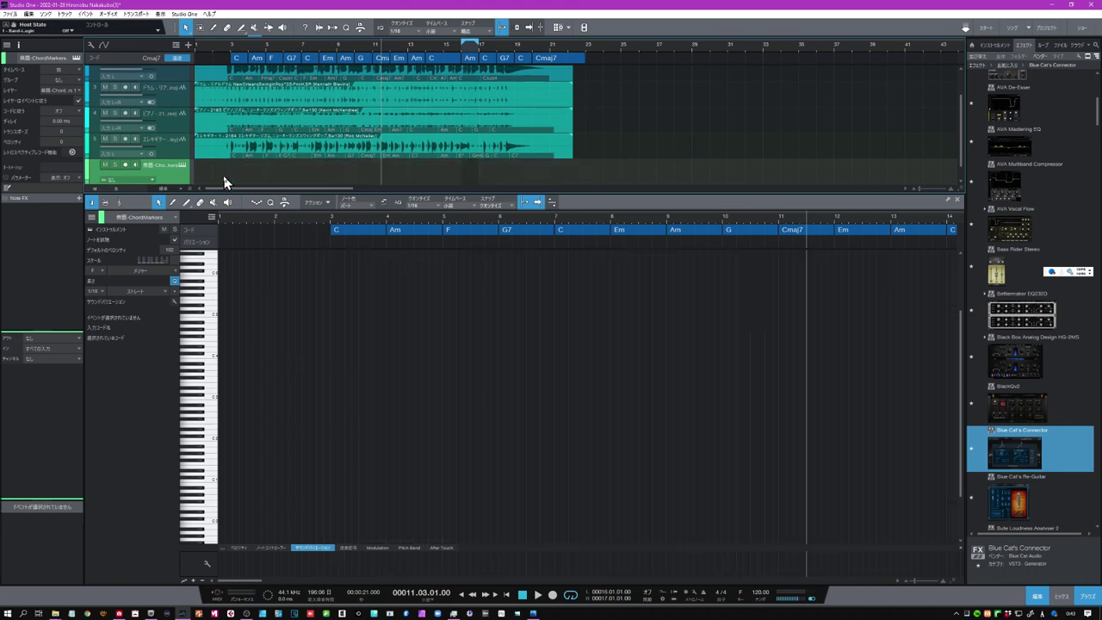
left_click_drag(610, 67, 229, 75)
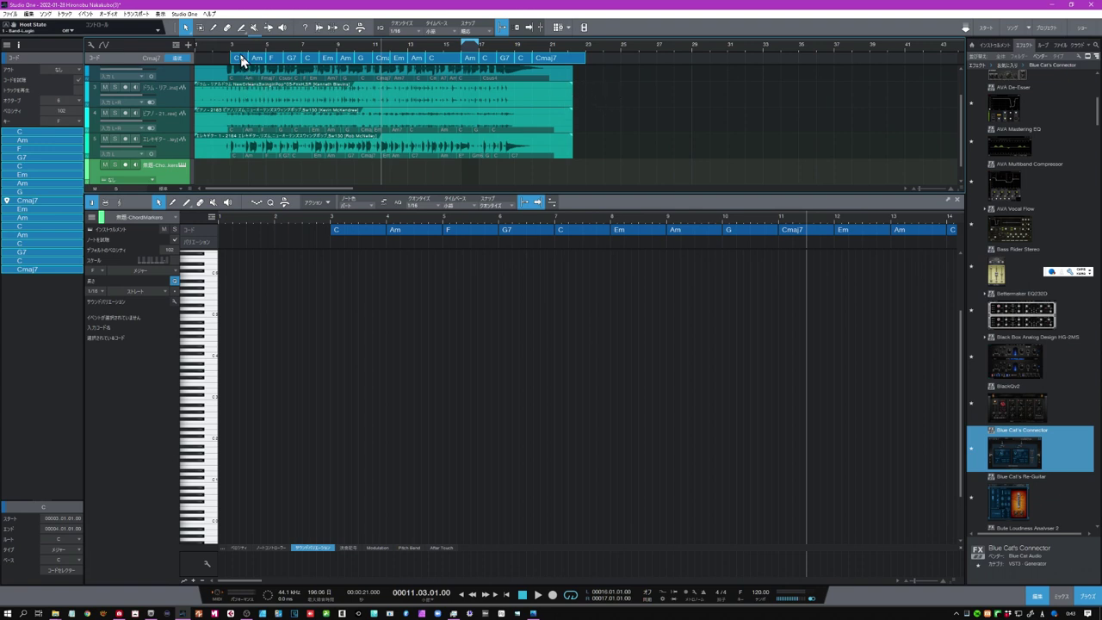
left_click_drag(242, 60, 229, 179)
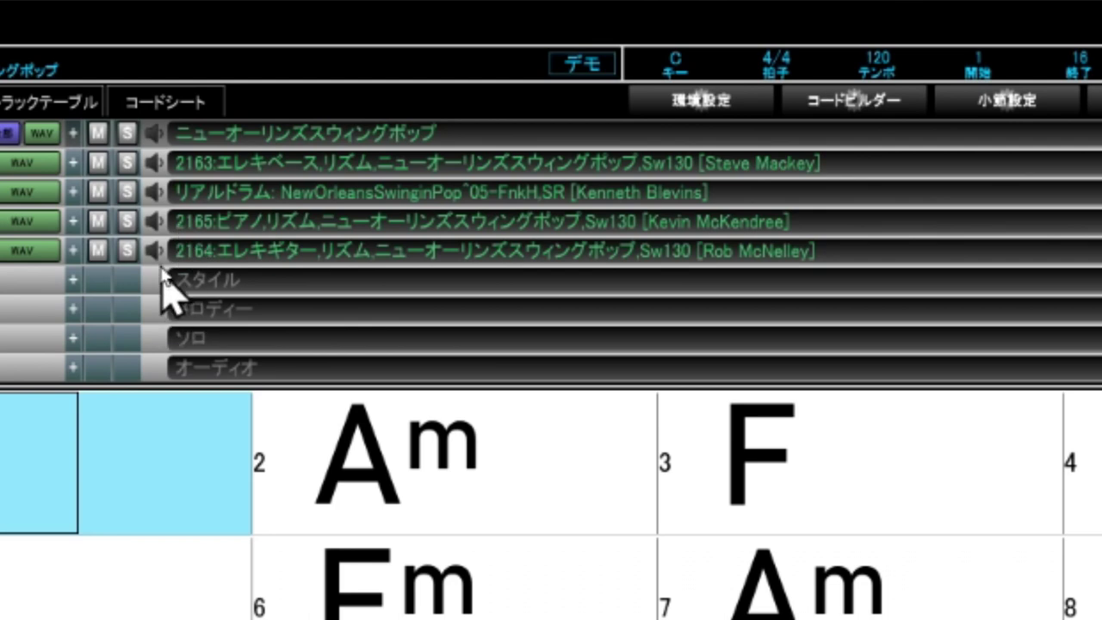
Step: Show the style's volume slider and add the electric bass MIDI chart to the arrangement on a new track, closing the plugin
left_click(160, 140)
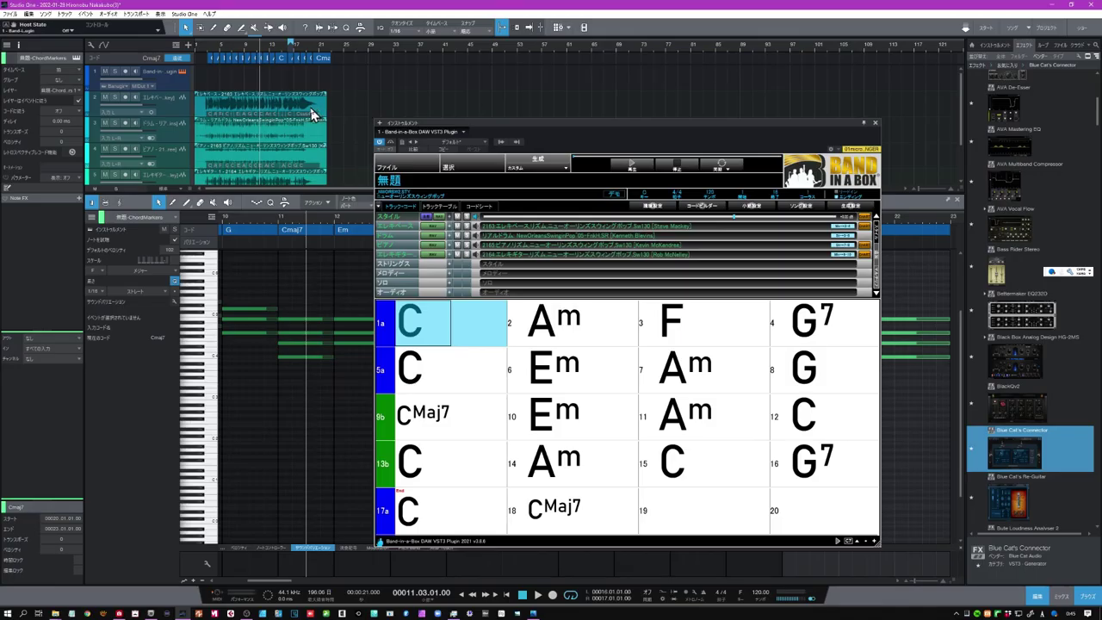
scroll(312, 115, "down", 2)
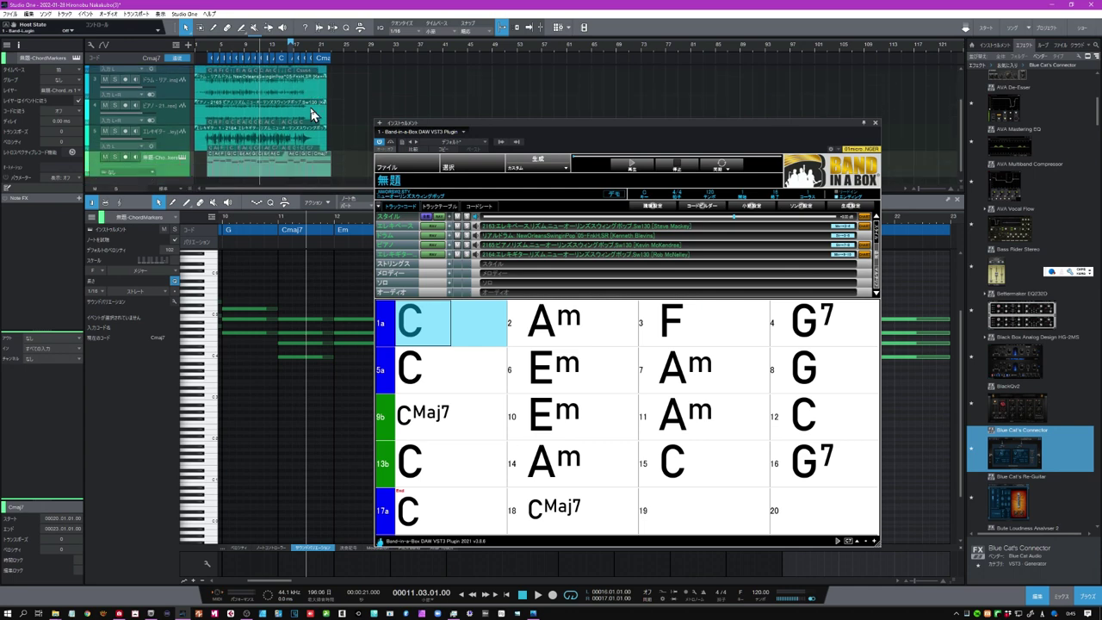
scroll(312, 115, "down", 1)
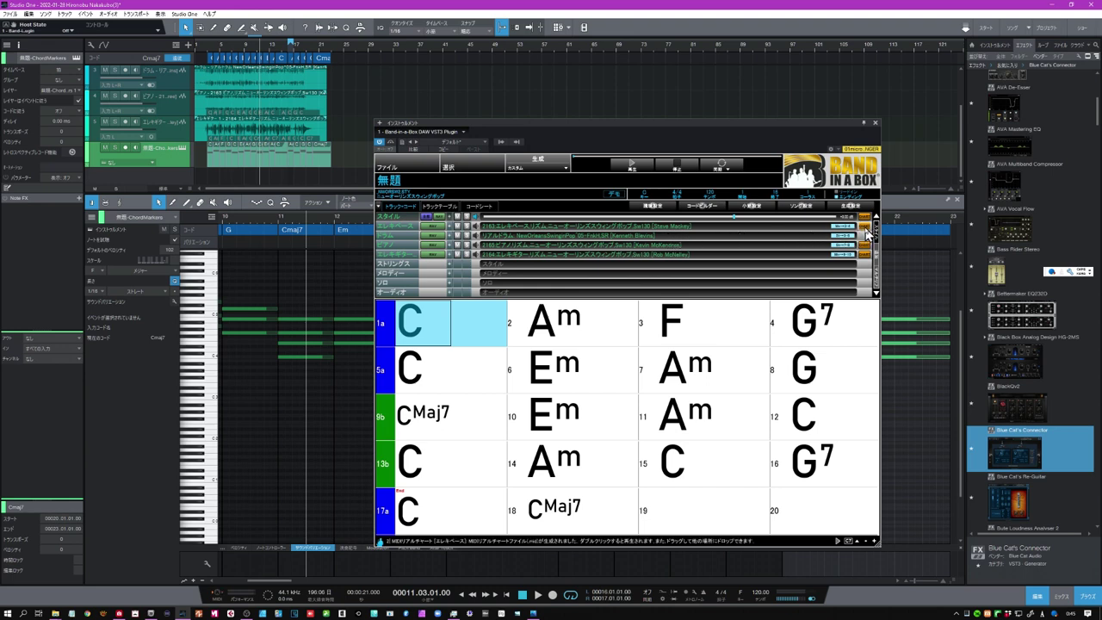
left_click_drag(866, 234, 203, 174)
left_click(876, 124)
Step: Assign the EZbass instrument to the bass MIDI track and solo that track
left_click(996, 45)
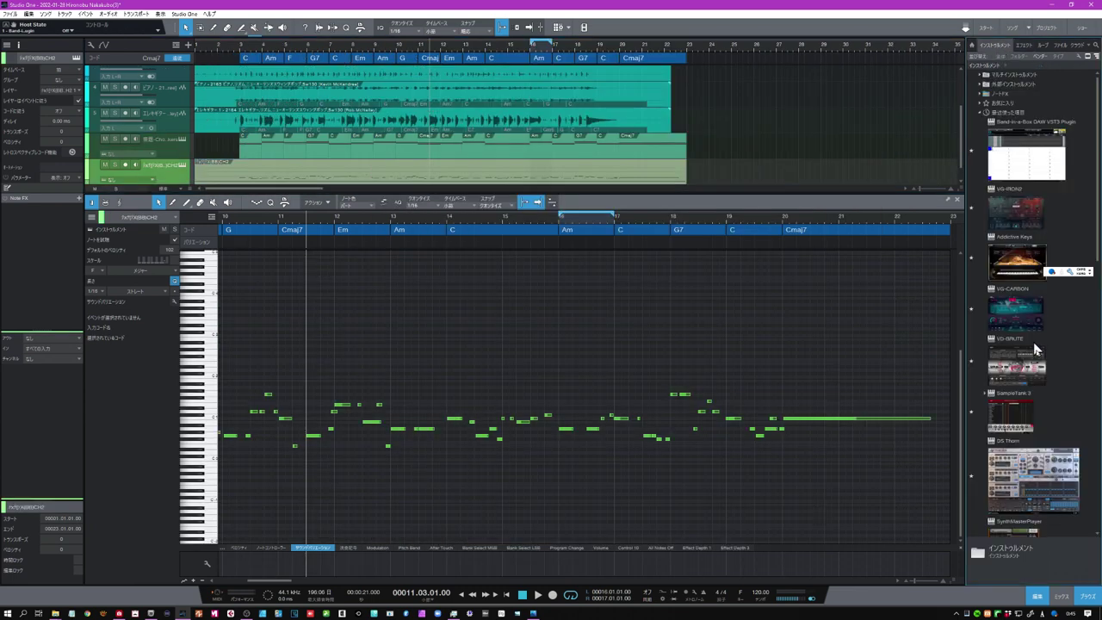
scroll(1034, 326, "down", 5)
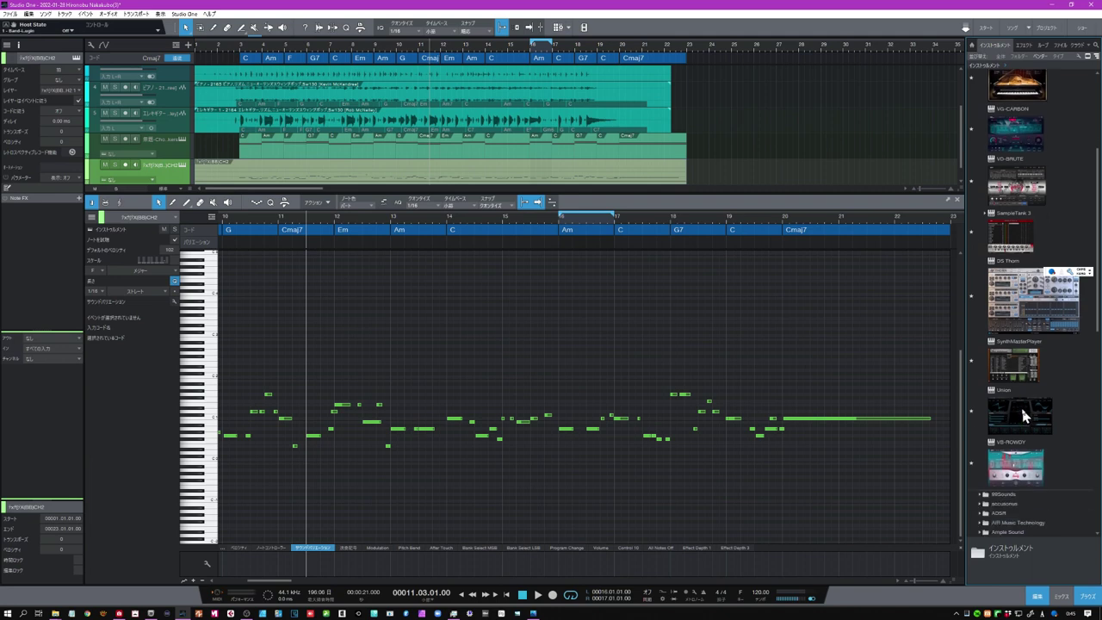
scroll(1024, 416, "down", 2)
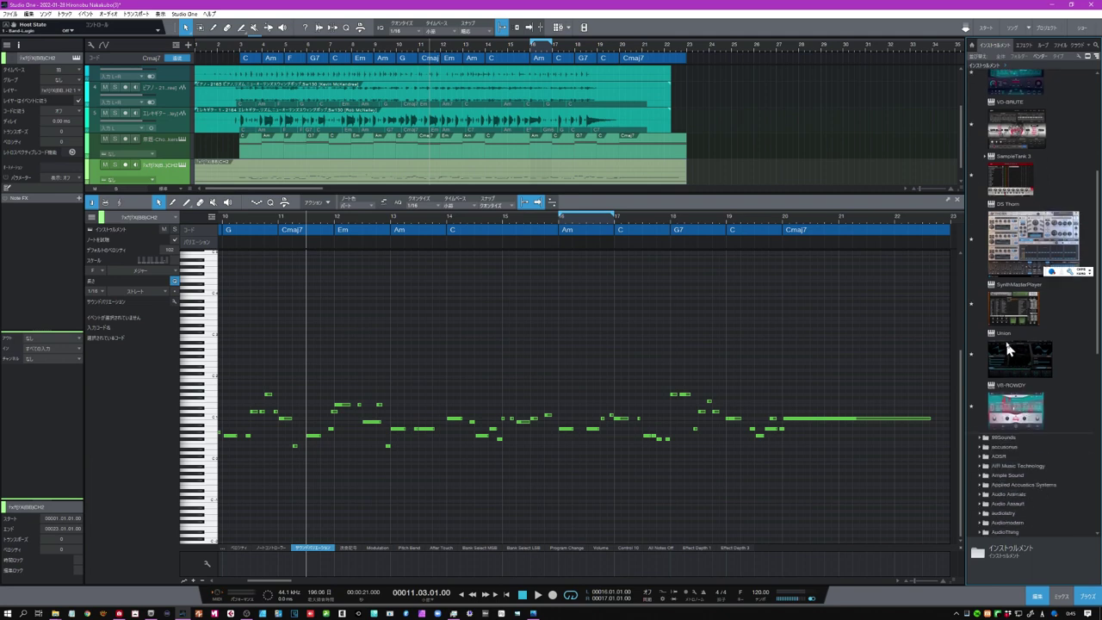
scroll(1008, 349, "up", 3)
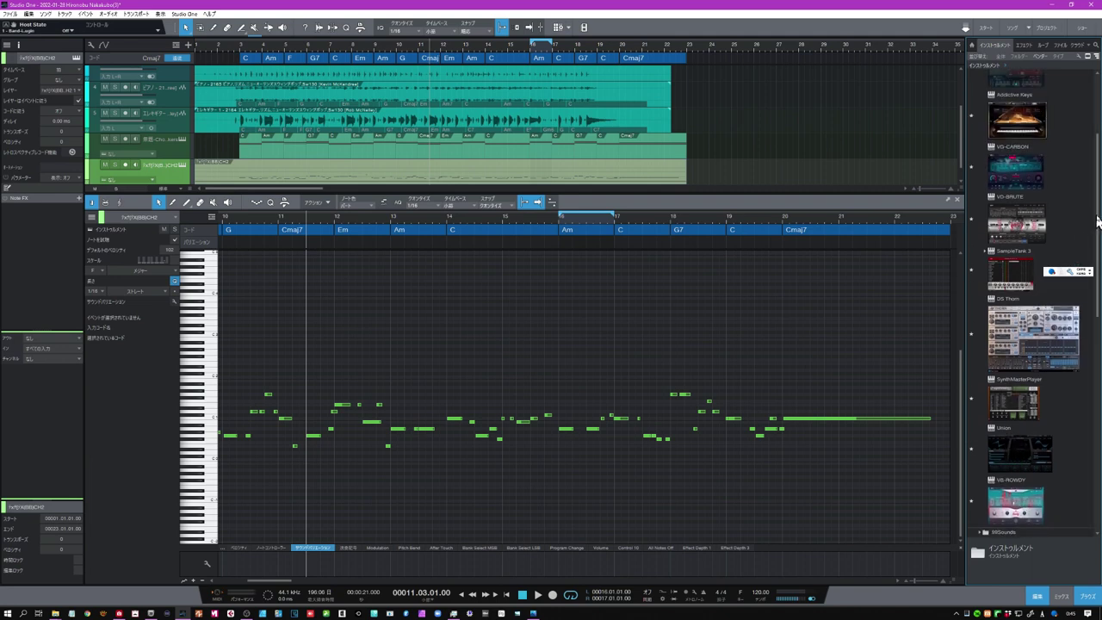
left_click(1019, 274)
left_click_drag(1017, 274, 199, 171)
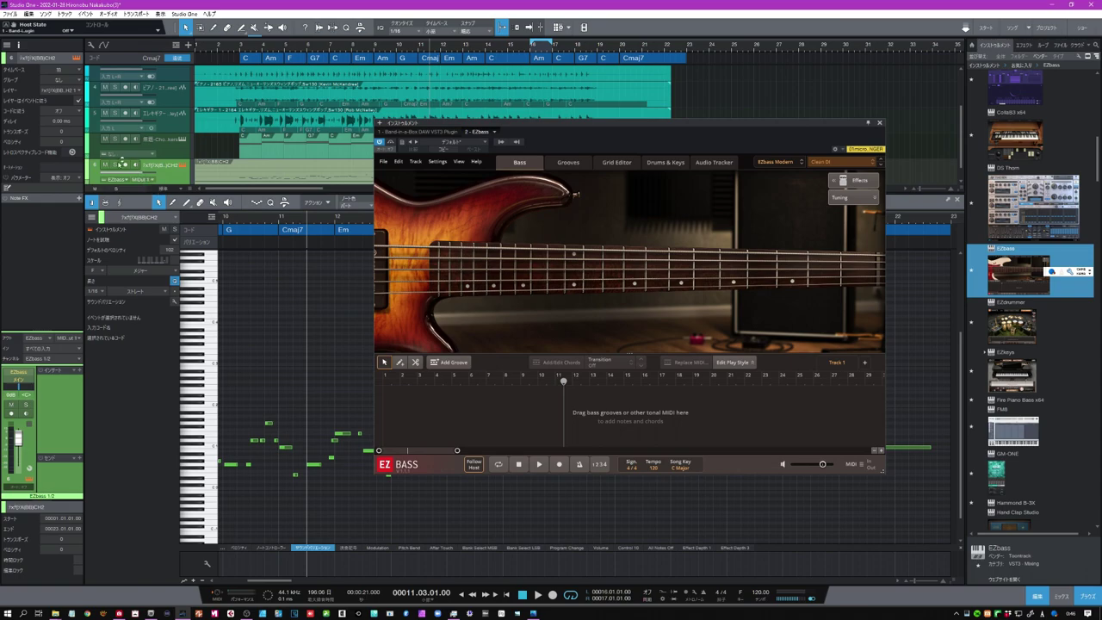
left_click(115, 165)
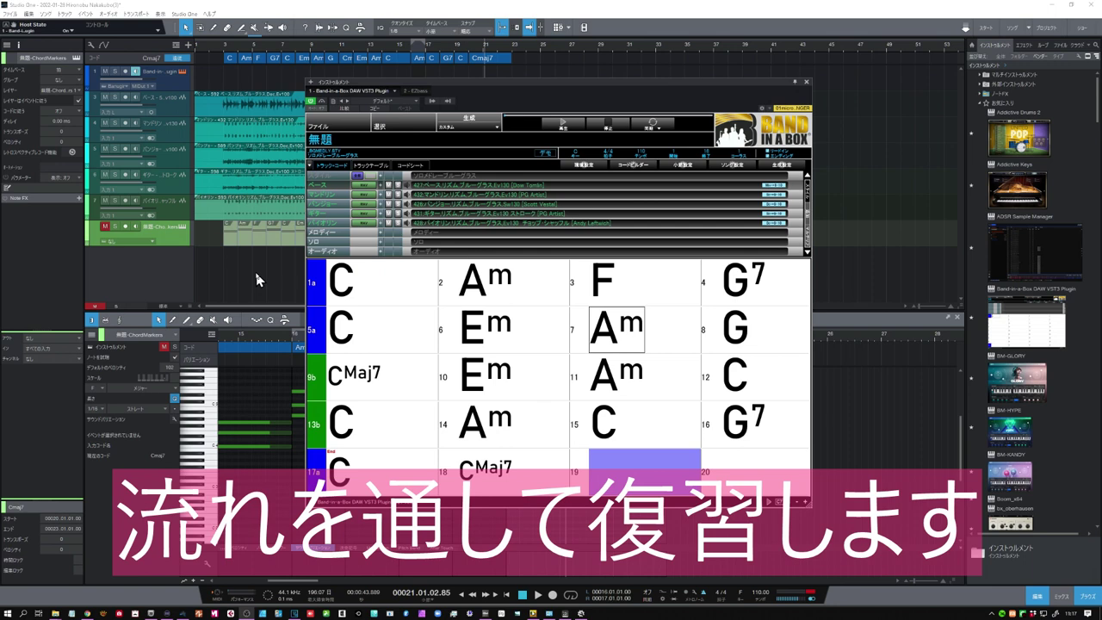
Step: Select the bluegrass style _BGMEDLY in the style picker, audition its audio demo and load it into the song
left_click(398, 131)
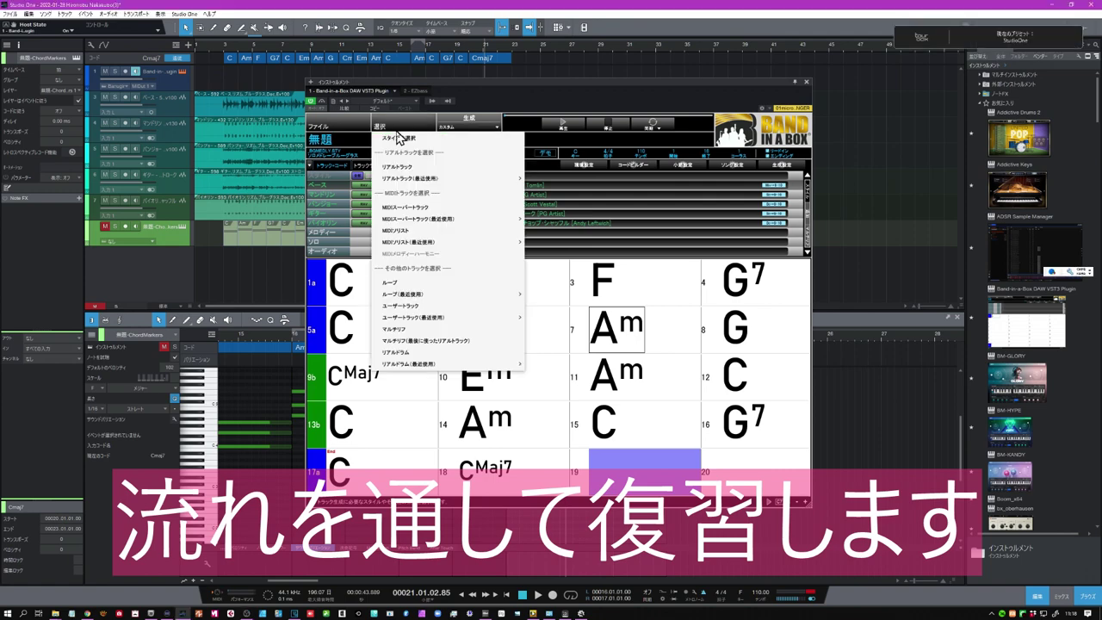
left_click(396, 135)
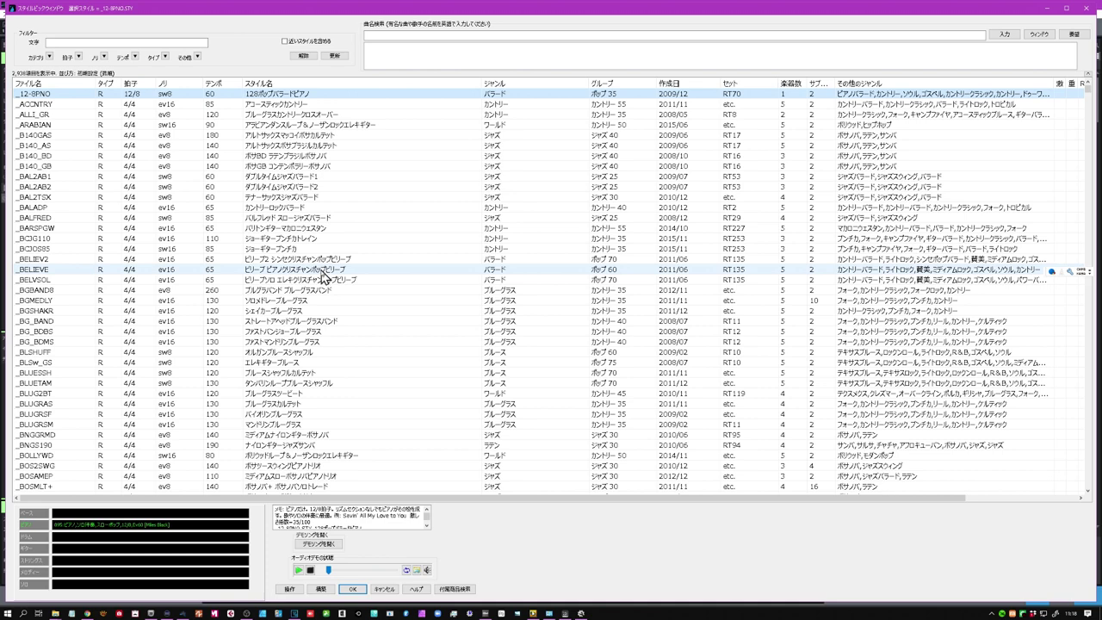
left_click(307, 301)
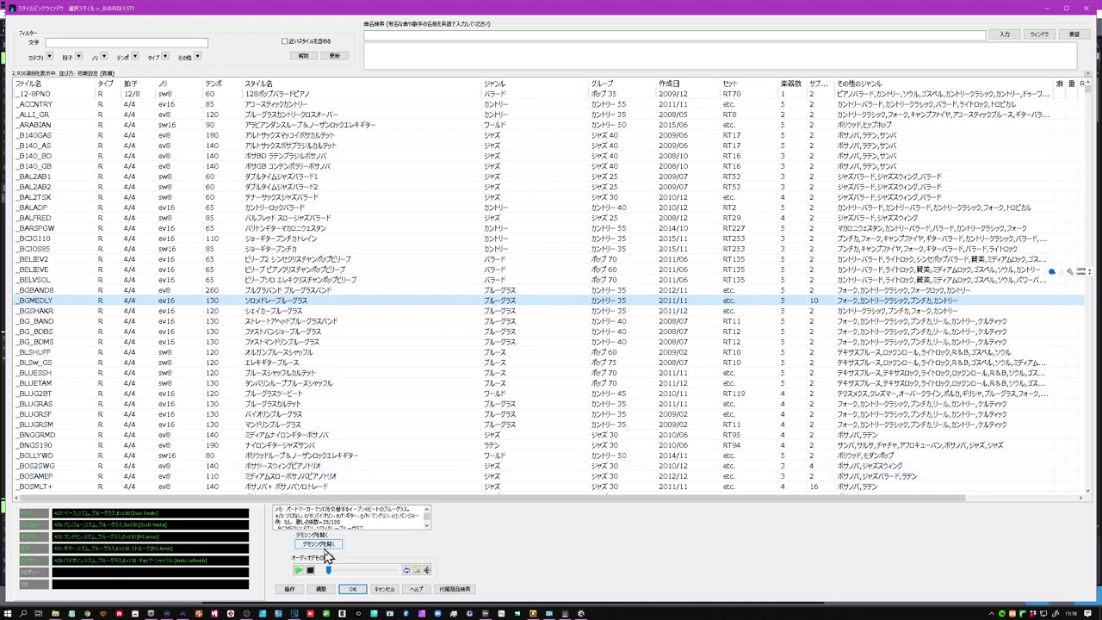
left_click(298, 570)
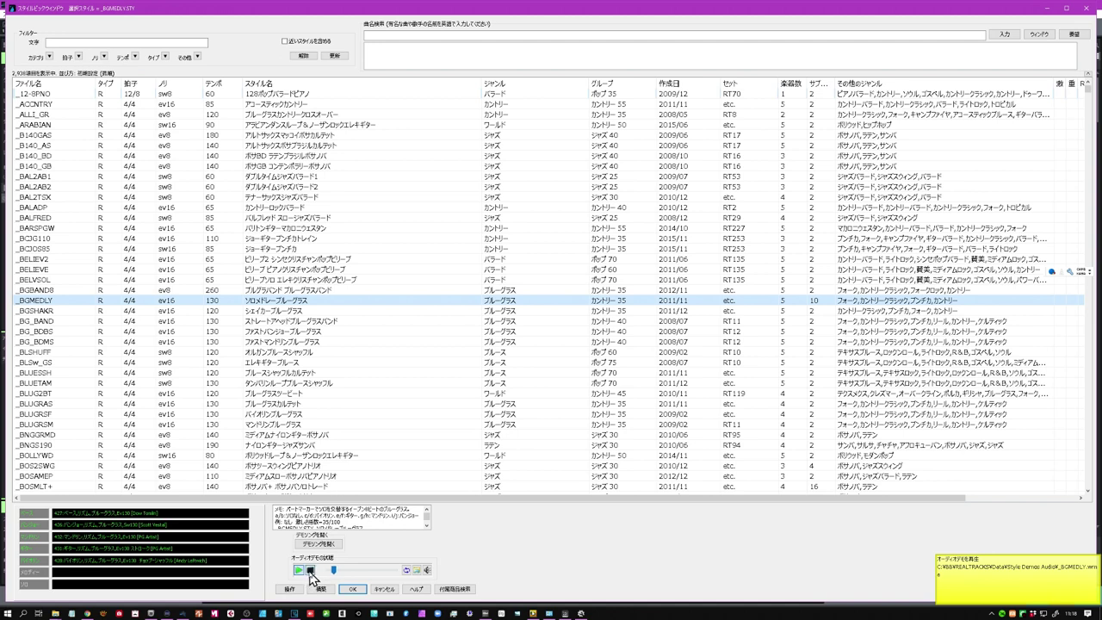
left_click(352, 589)
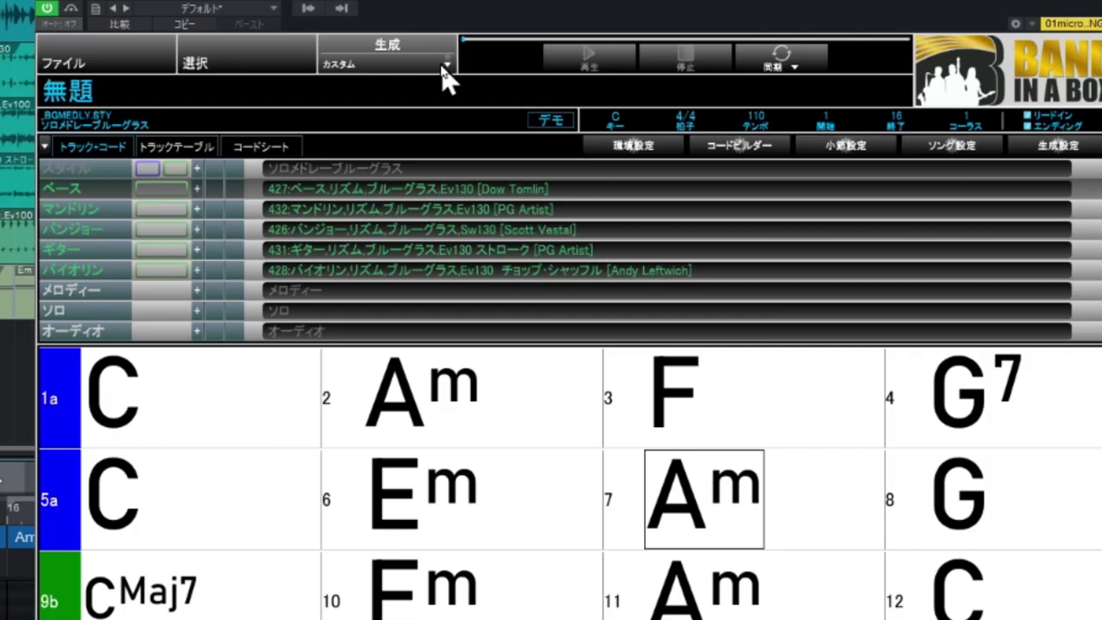
Step: Generate all style tracks of the bluegrass style and place their audio on new tracks in the arrangement, starting at bar 1
left_click(496, 131)
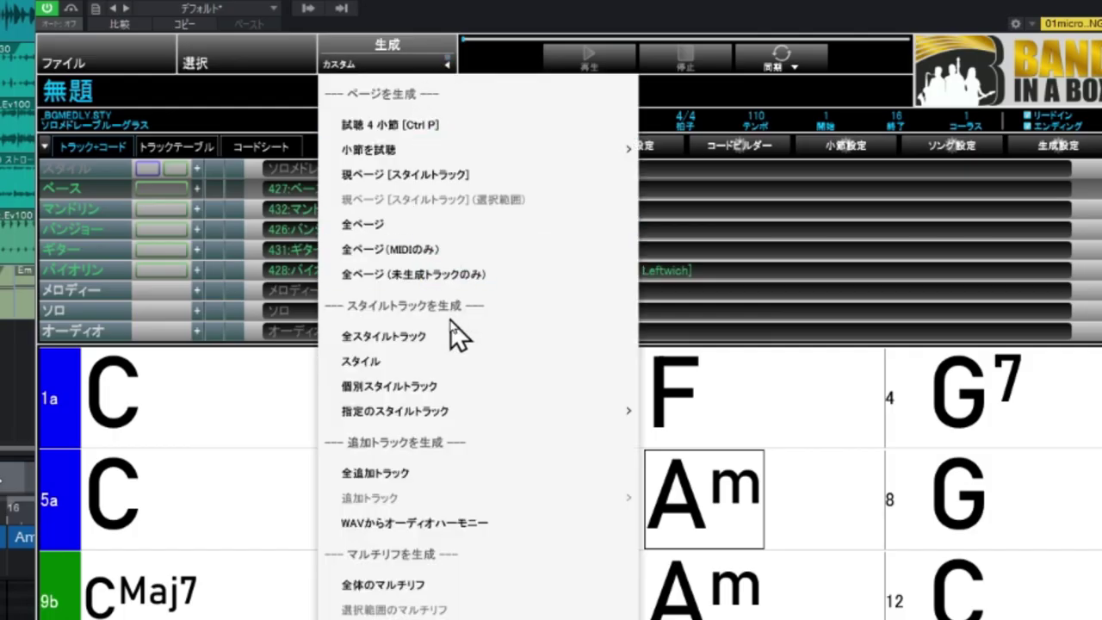
left_click(418, 338)
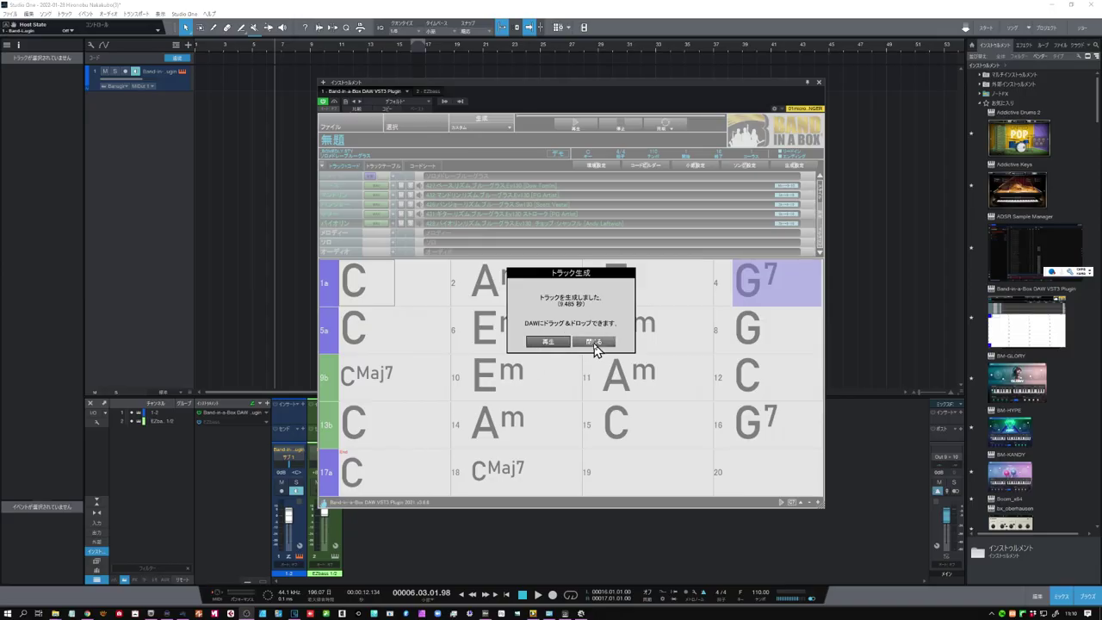
left_click(595, 341)
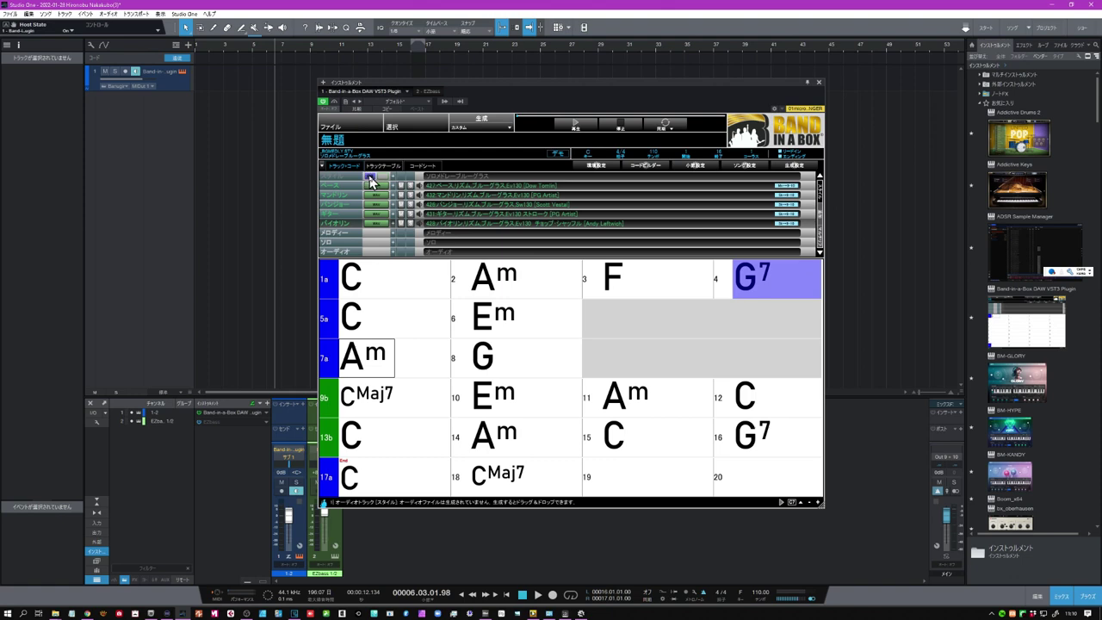
left_click_drag(370, 181, 206, 129)
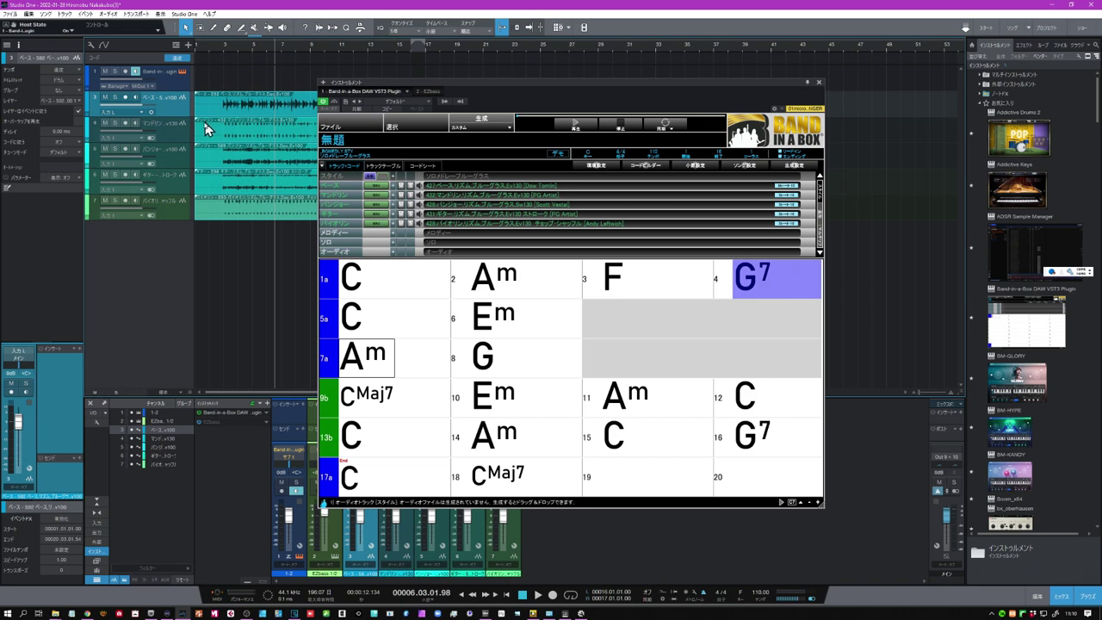
Step: Add the plugin's chord chart to the arrangement as a ChordMarkers MIDI event on a new track and examine its notes in the editor
left_click(385, 287)
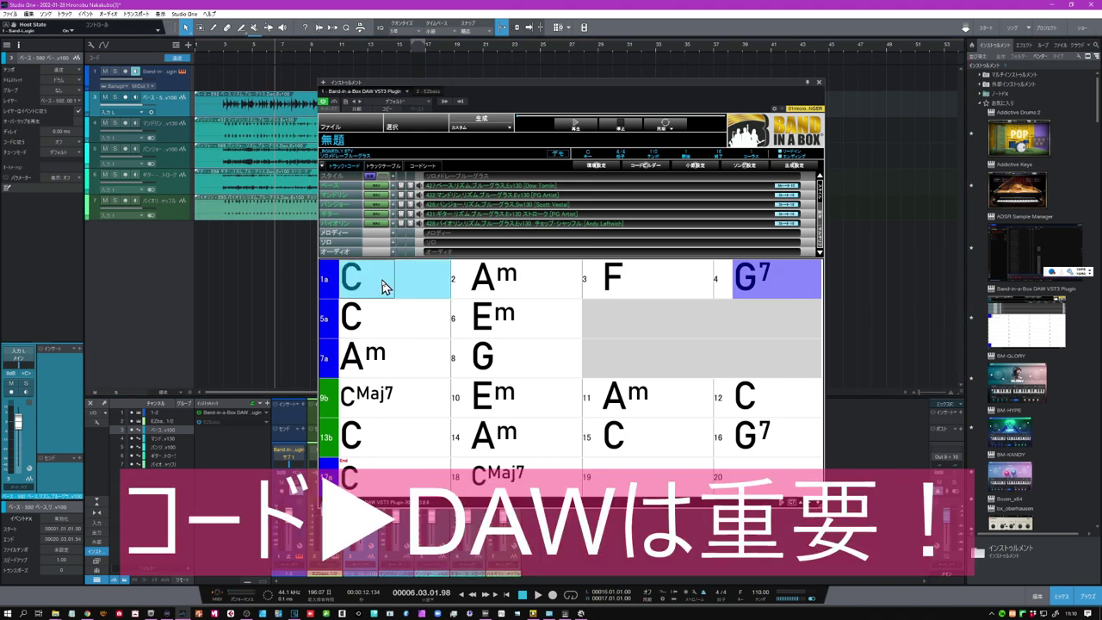
left_click_drag(385, 287, 203, 255)
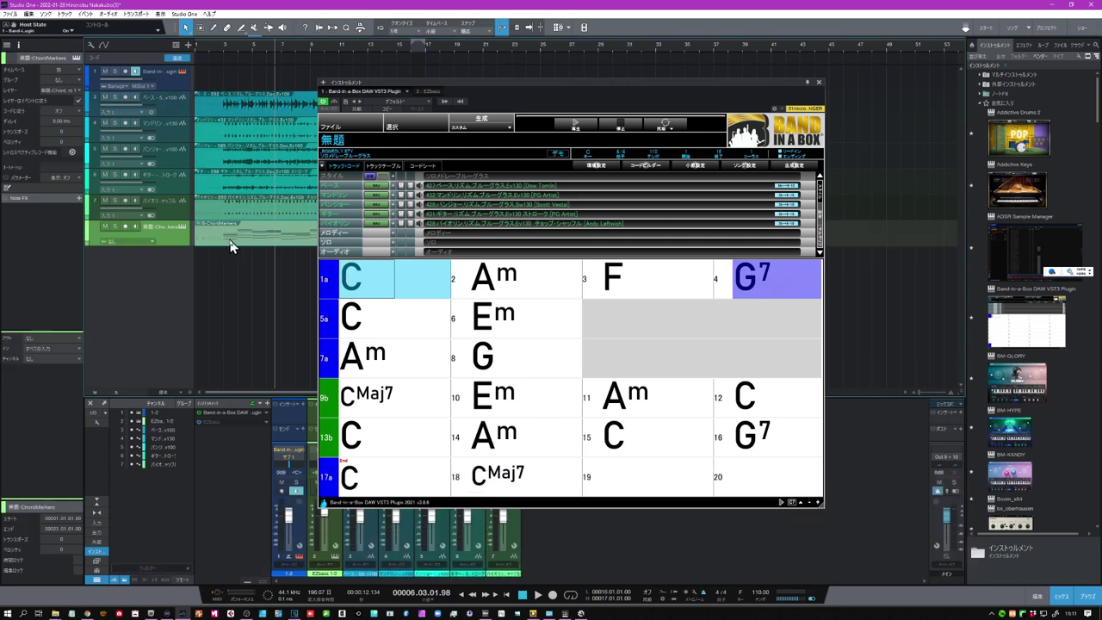
double_click(230, 242)
left_click_drag(263, 338, 415, 329)
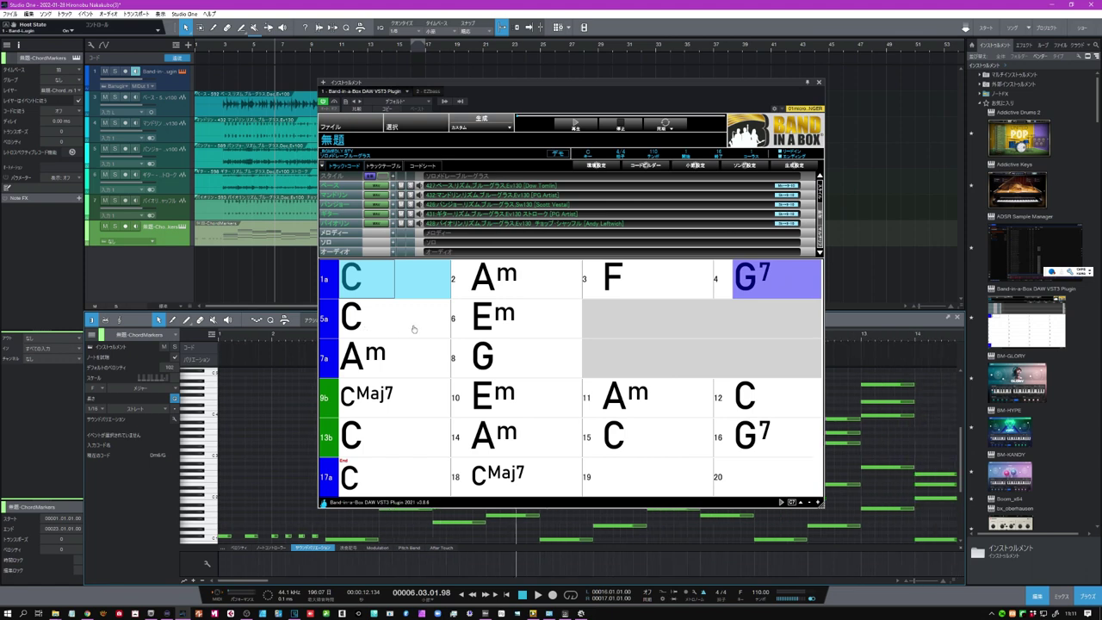
scroll(303, 438, "down", 4)
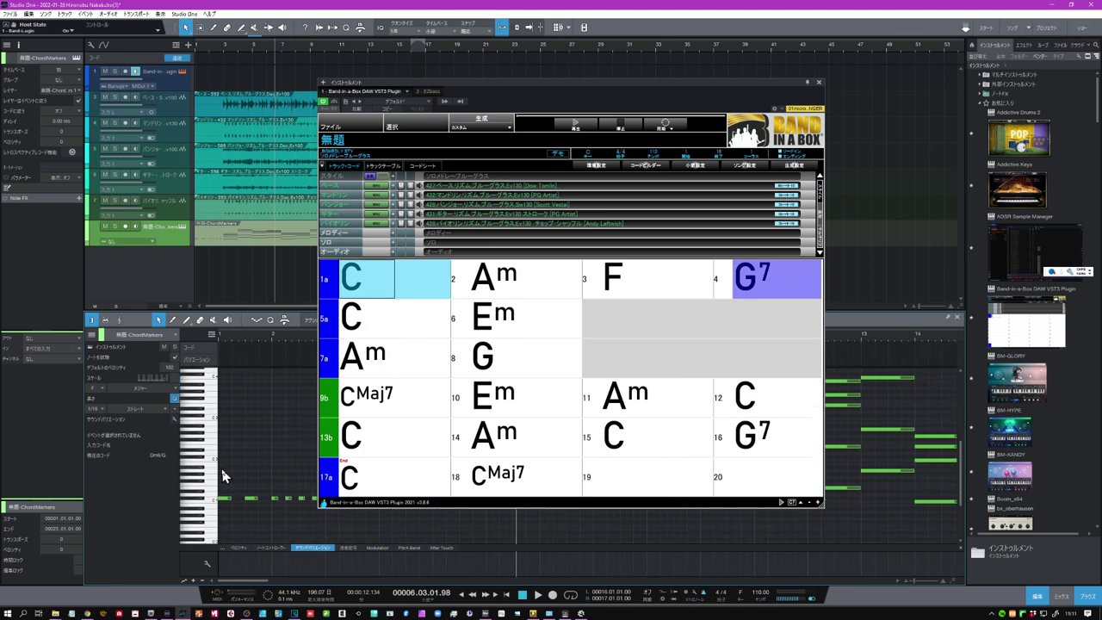
left_click_drag(222, 467, 332, 529)
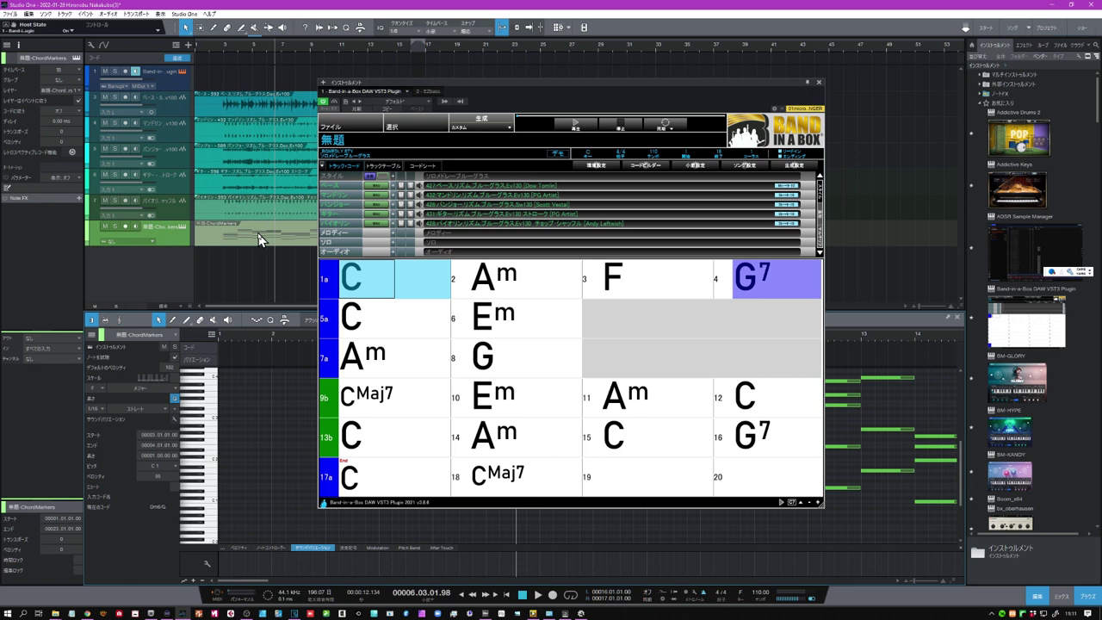
Step: Transfer the ChordMarkers event's chords to the chord track, uncover the arrangement and delete the ChordMarkers event
left_click_drag(261, 239, 252, 71)
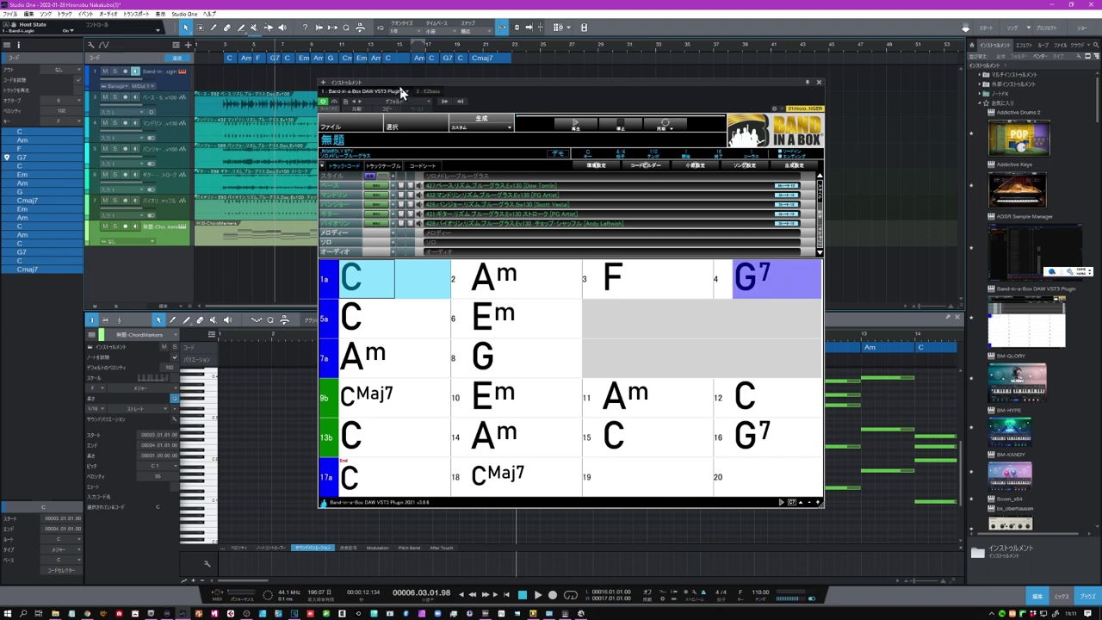
left_click_drag(404, 90, 665, 97)
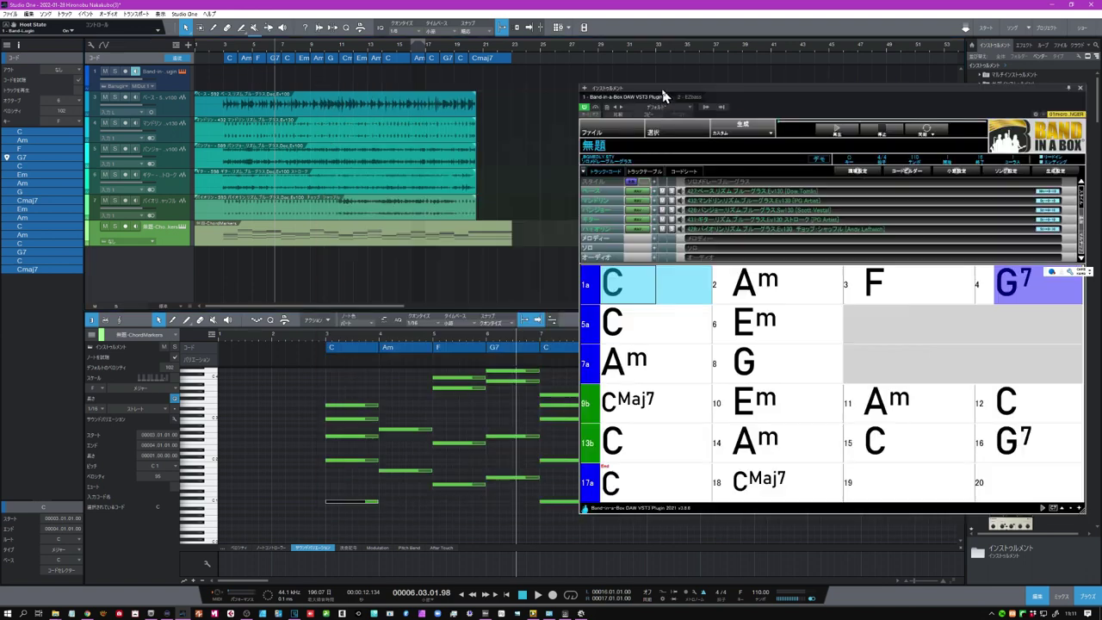
left_click(445, 239)
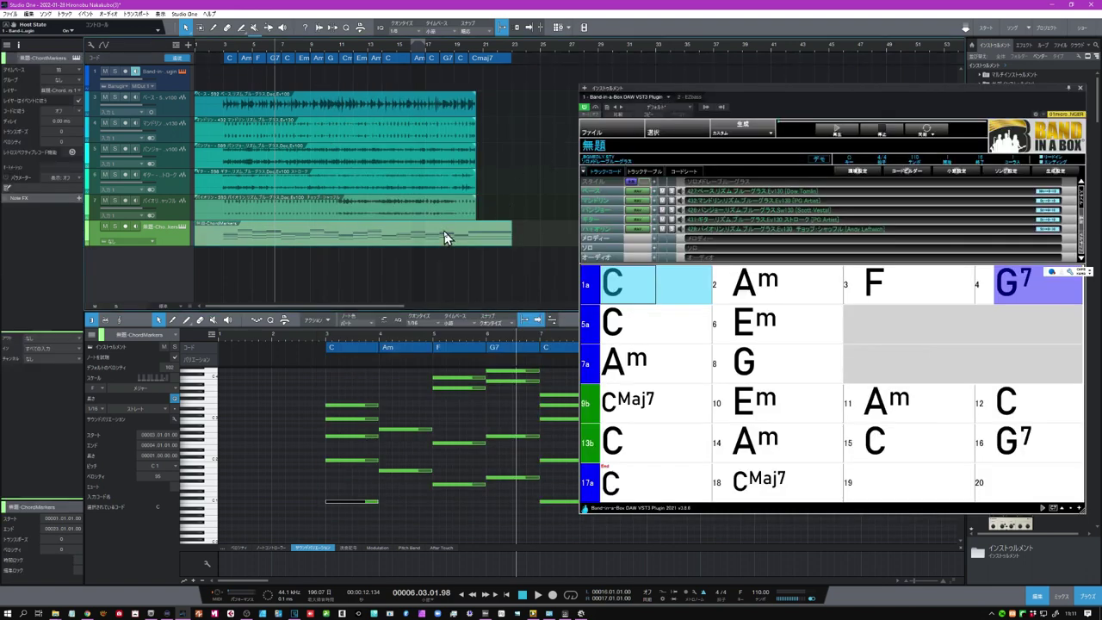
key("Delete")
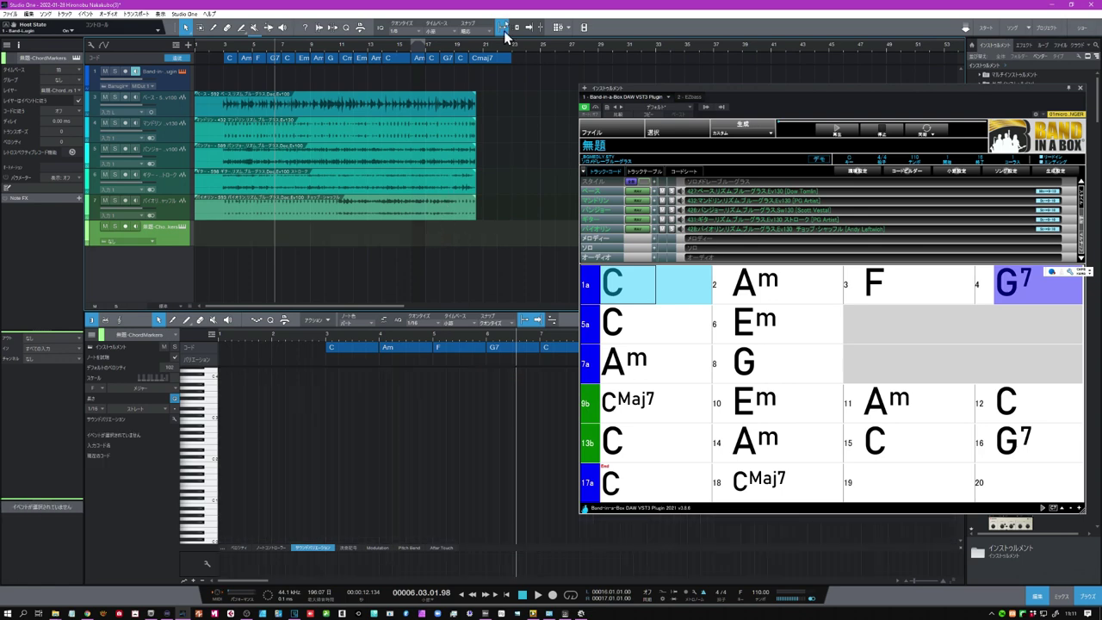
Step: Turn all chords of the chord track into MIDI events on the emptied ChordMarkers track, starting at bar 3
left_click_drag(517, 61, 235, 73)
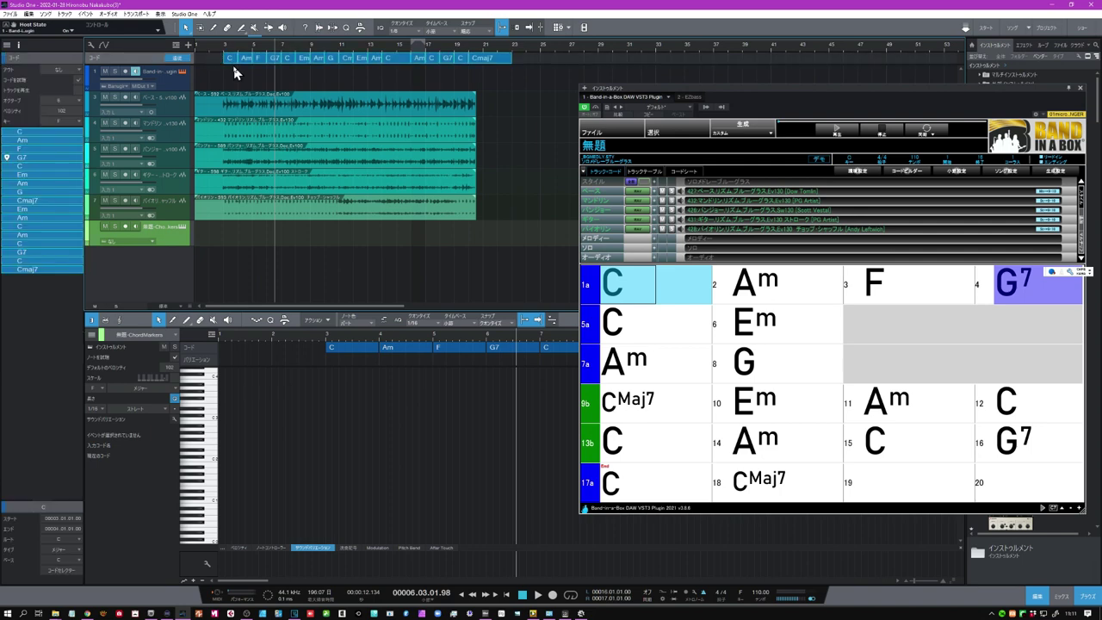
left_click_drag(231, 67, 222, 226)
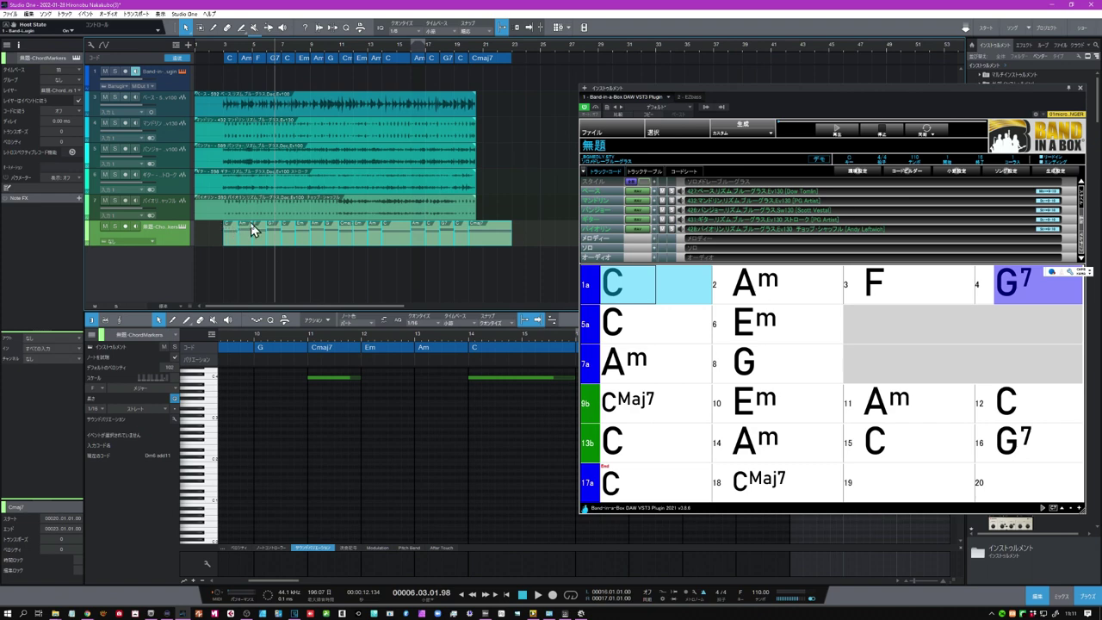
scroll(408, 399, "up", 1)
scroll(408, 402, "up", 3)
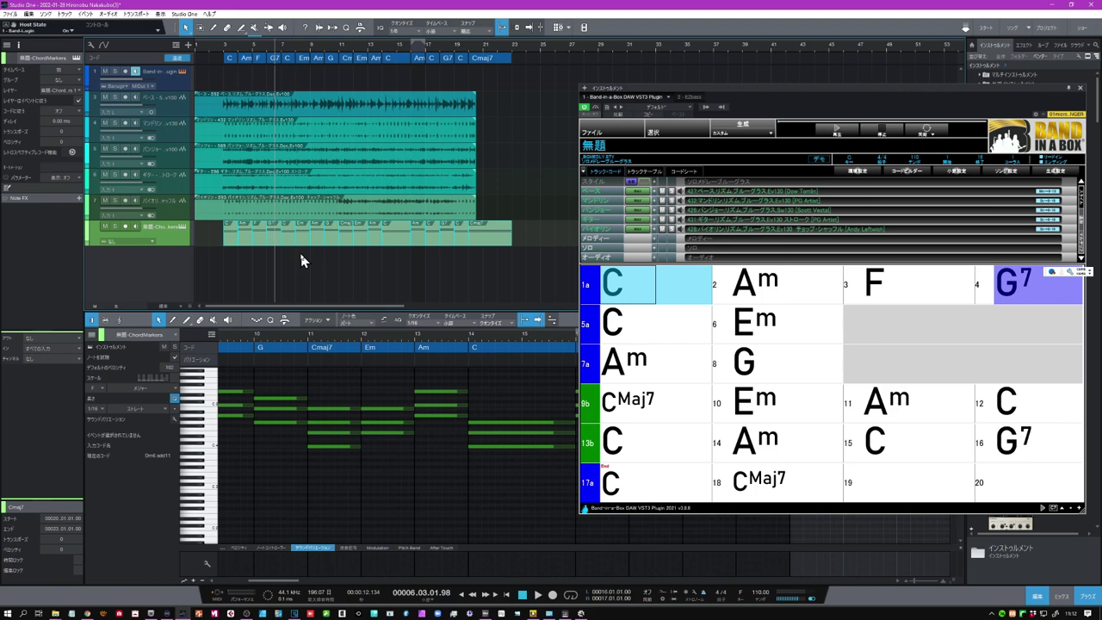
Step: Mute the ChordMarkers MIDI track and play the song from the start
left_click(105, 227)
left_click(536, 594)
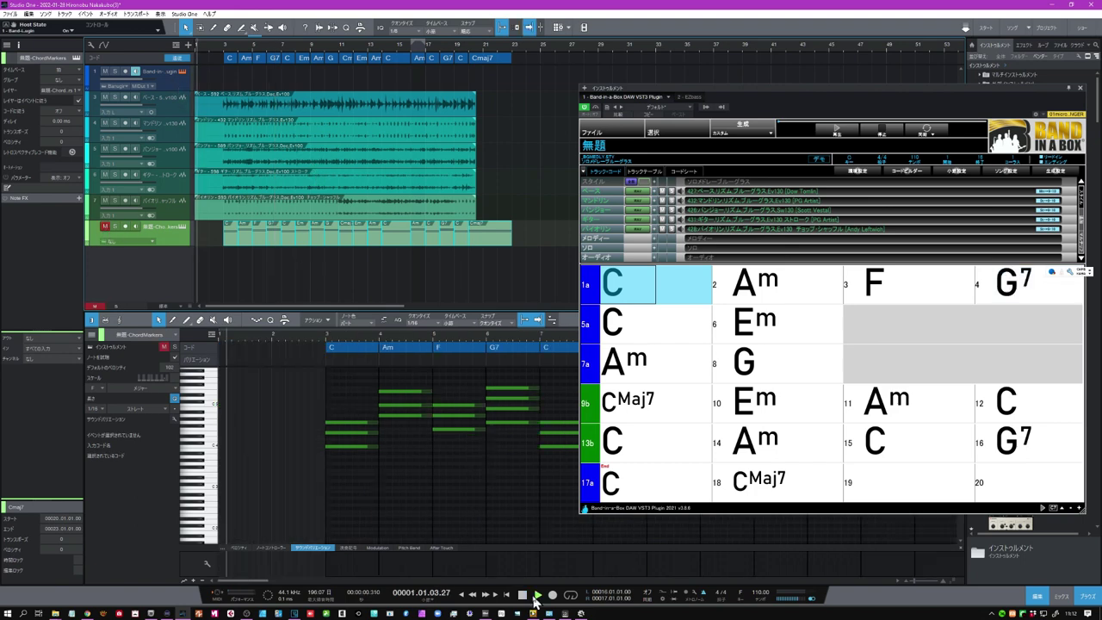